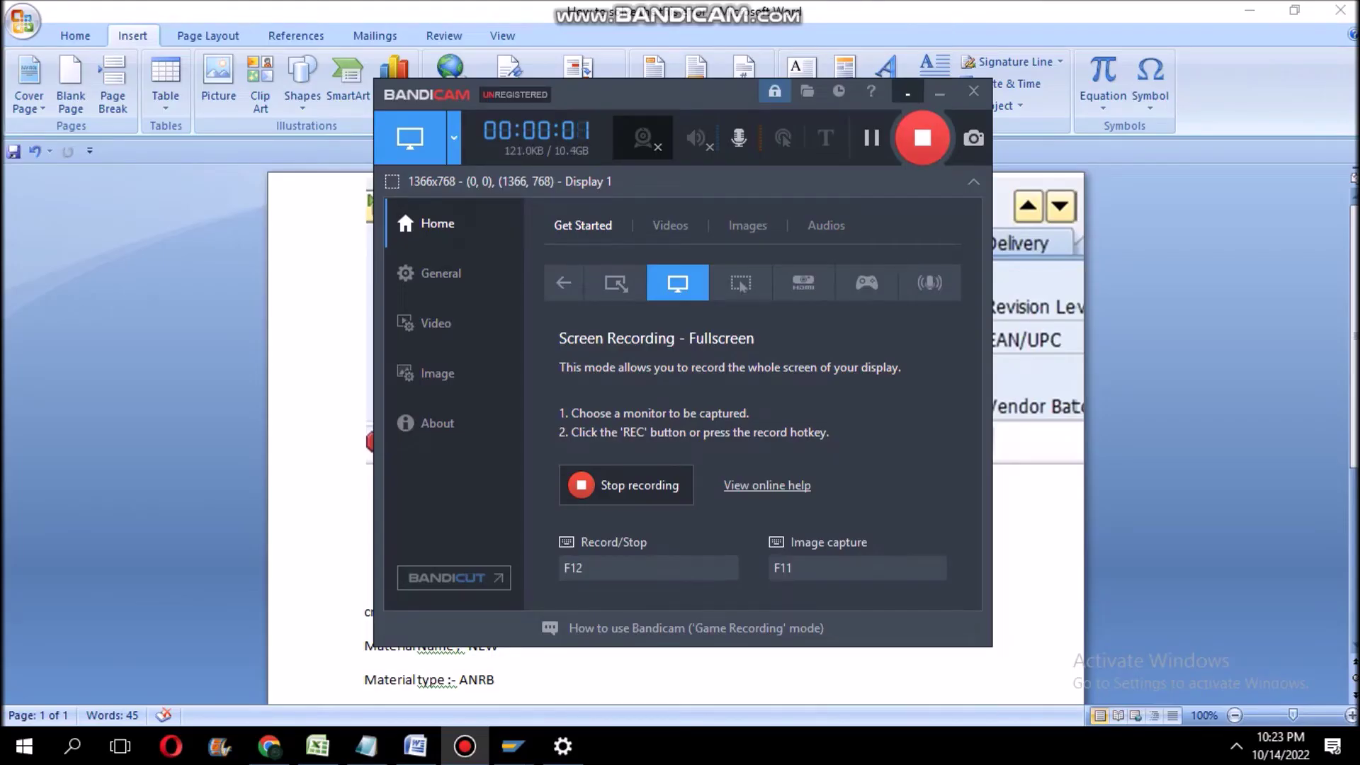
# Switch to the SAP Easy Access session and open the ME21N purchase order transaction.
pyautogui.click(940, 92)
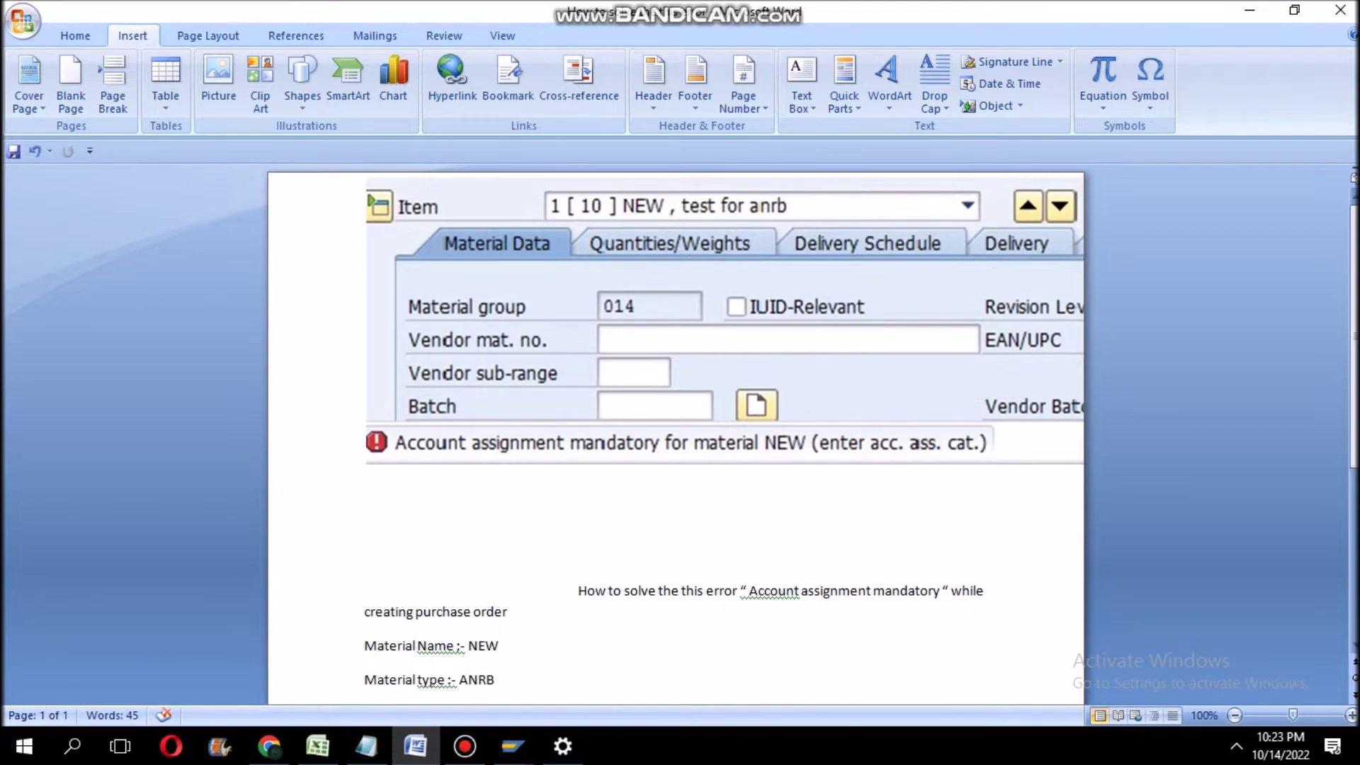
pyautogui.click(514, 746)
pyautogui.moveTo(513, 746)
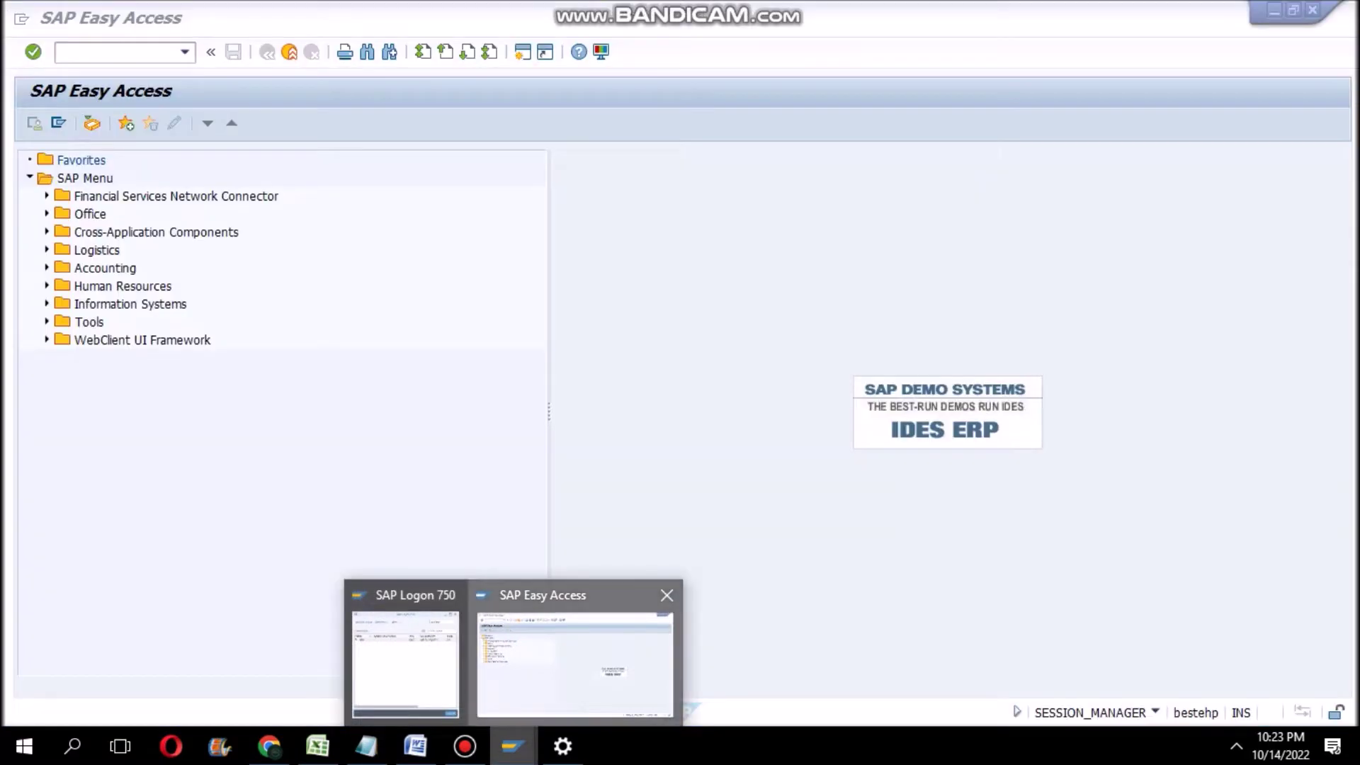
pyautogui.click(586, 653)
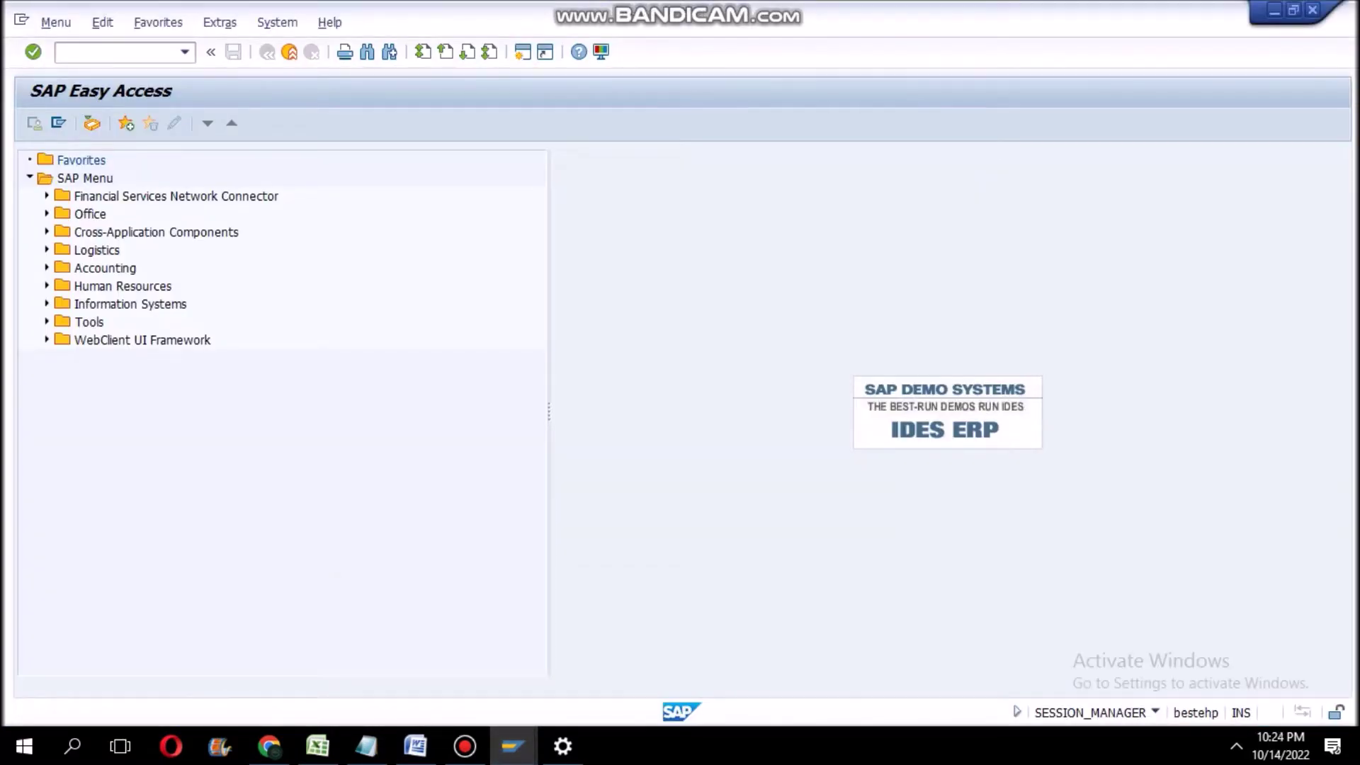
pyautogui.write('me21n')
pyautogui.press('Return')
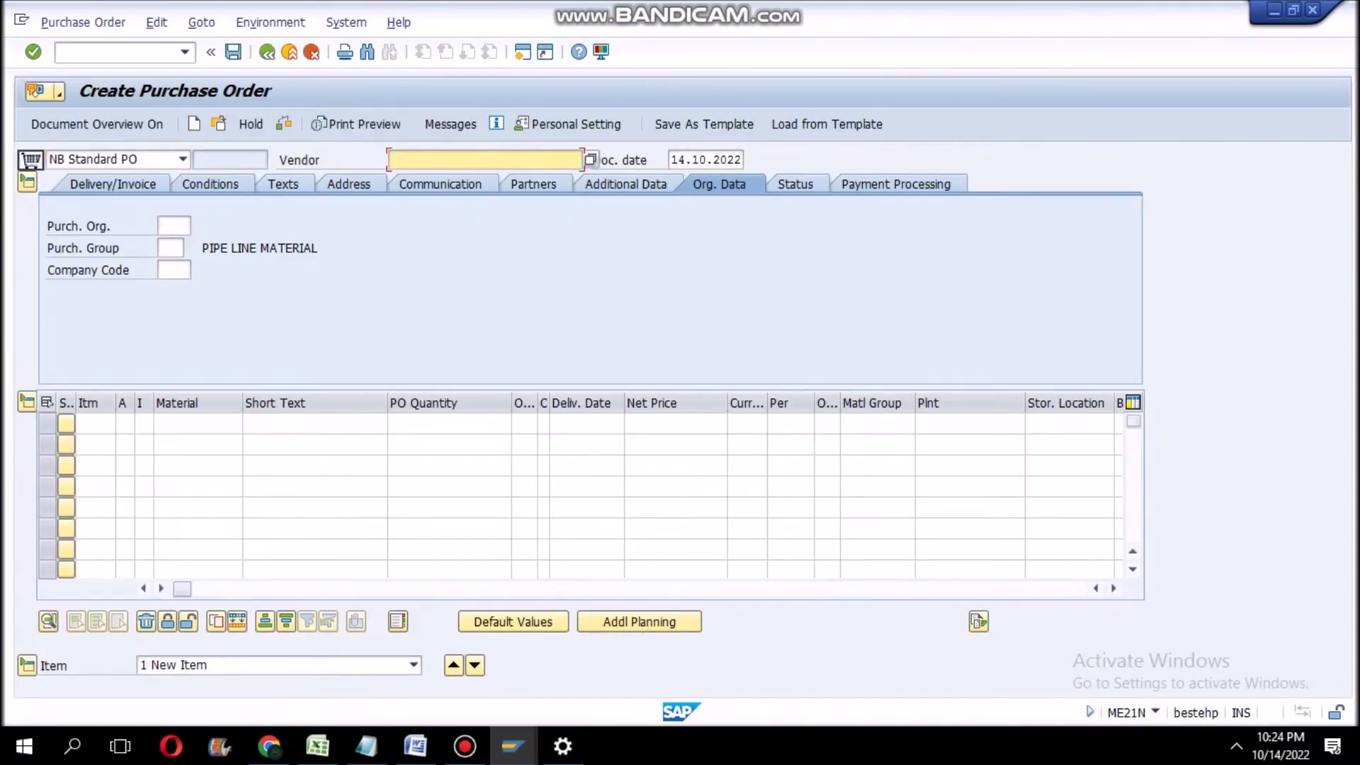
# Select the vendor indian textiles for the purchase order and enter purchasing organization anrp.
pyautogui.press('Down')
pyautogui.press('Down')
pyautogui.press('Return')
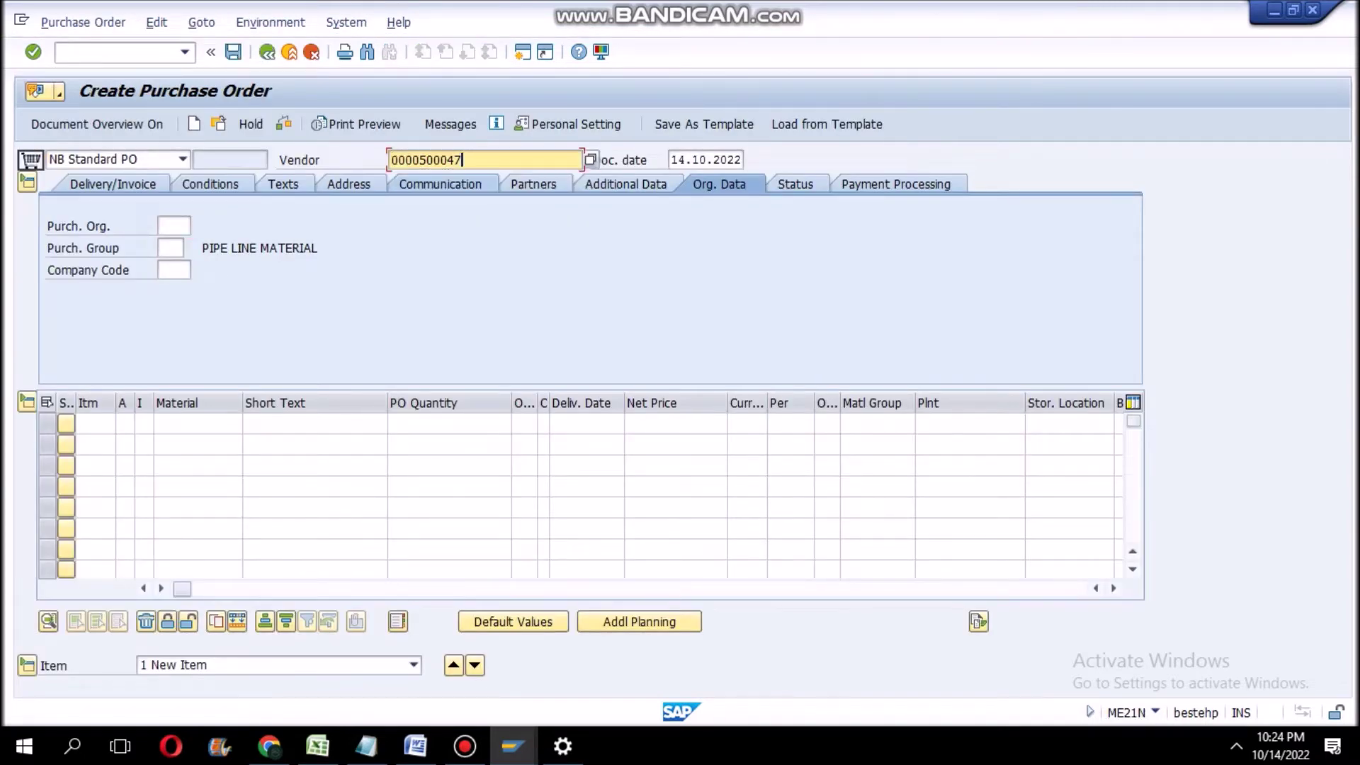
pyautogui.click(173, 226)
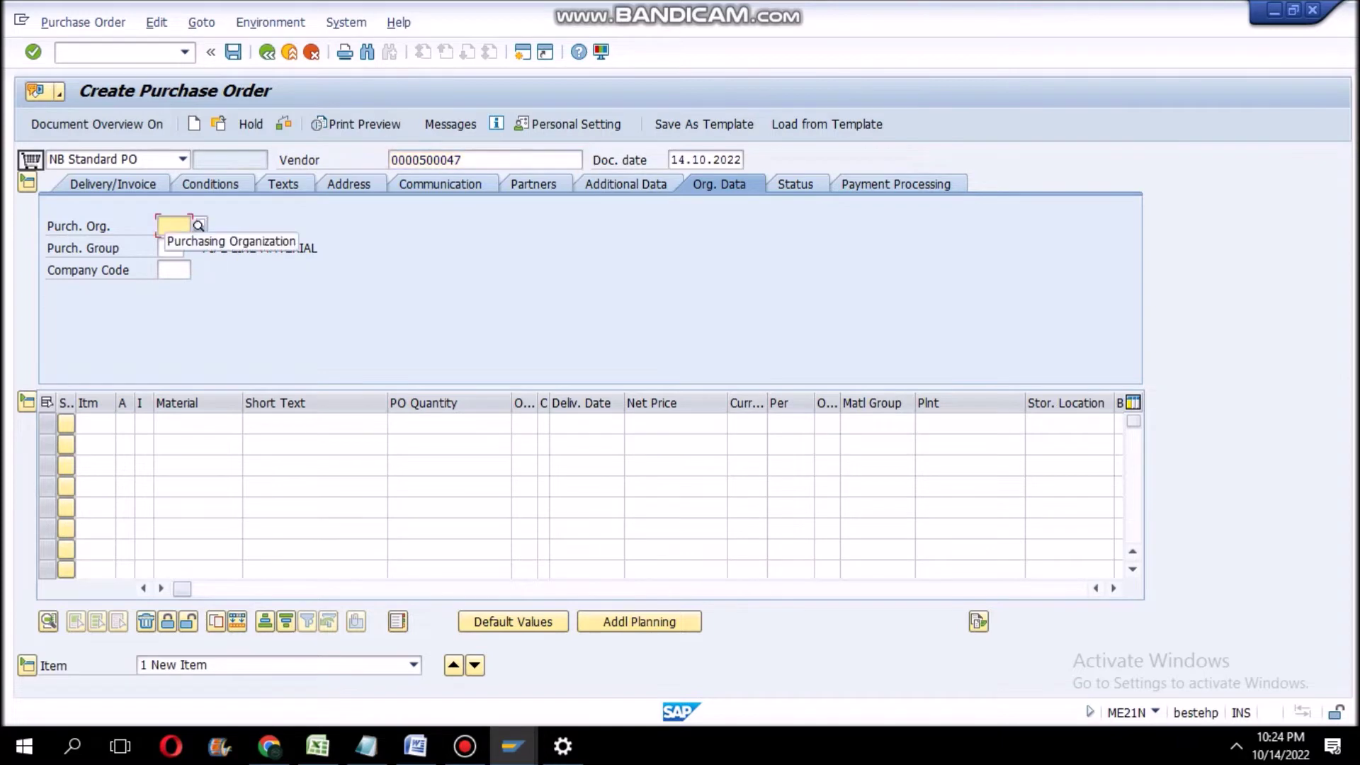
pyautogui.write('anrp')
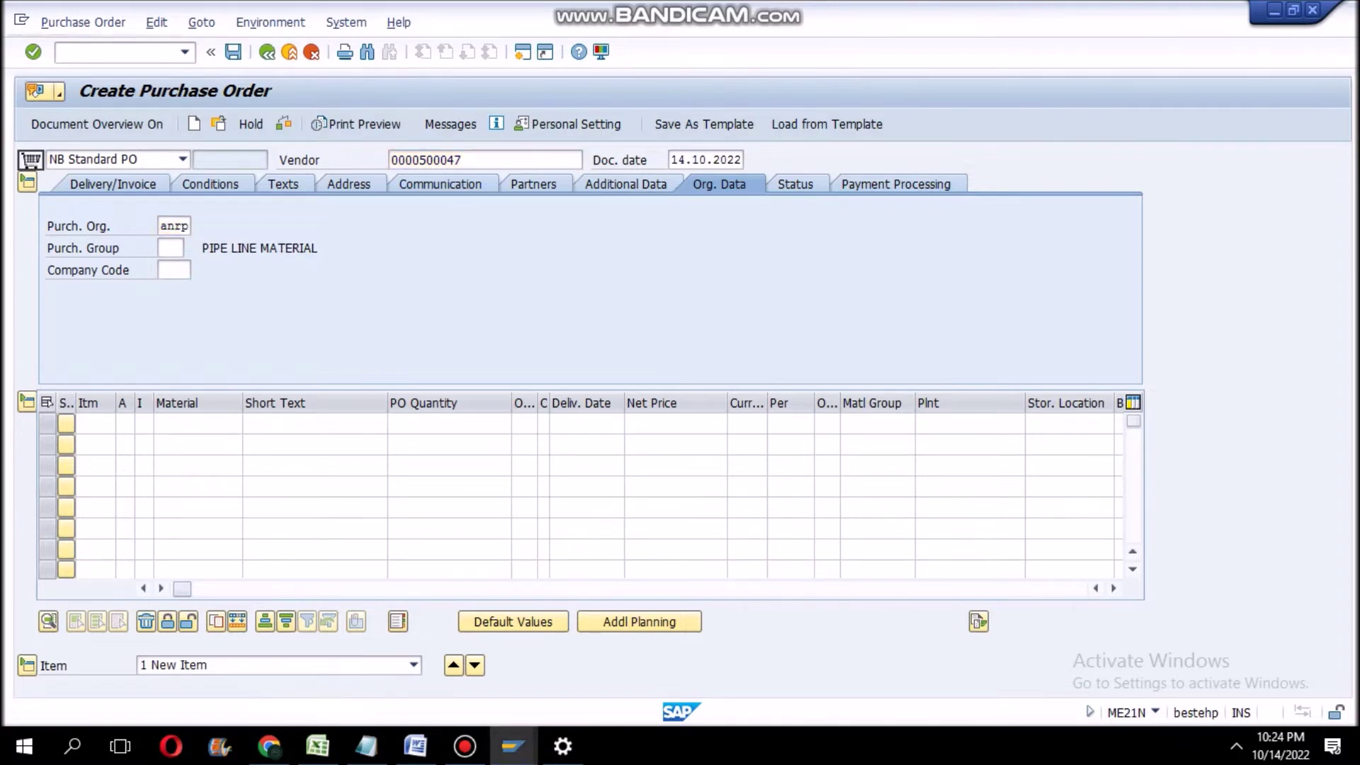
# Set the order's purchasing group to v12 and its company code to anrb.
pyautogui.press('Tab')
pyautogui.press('Tab')
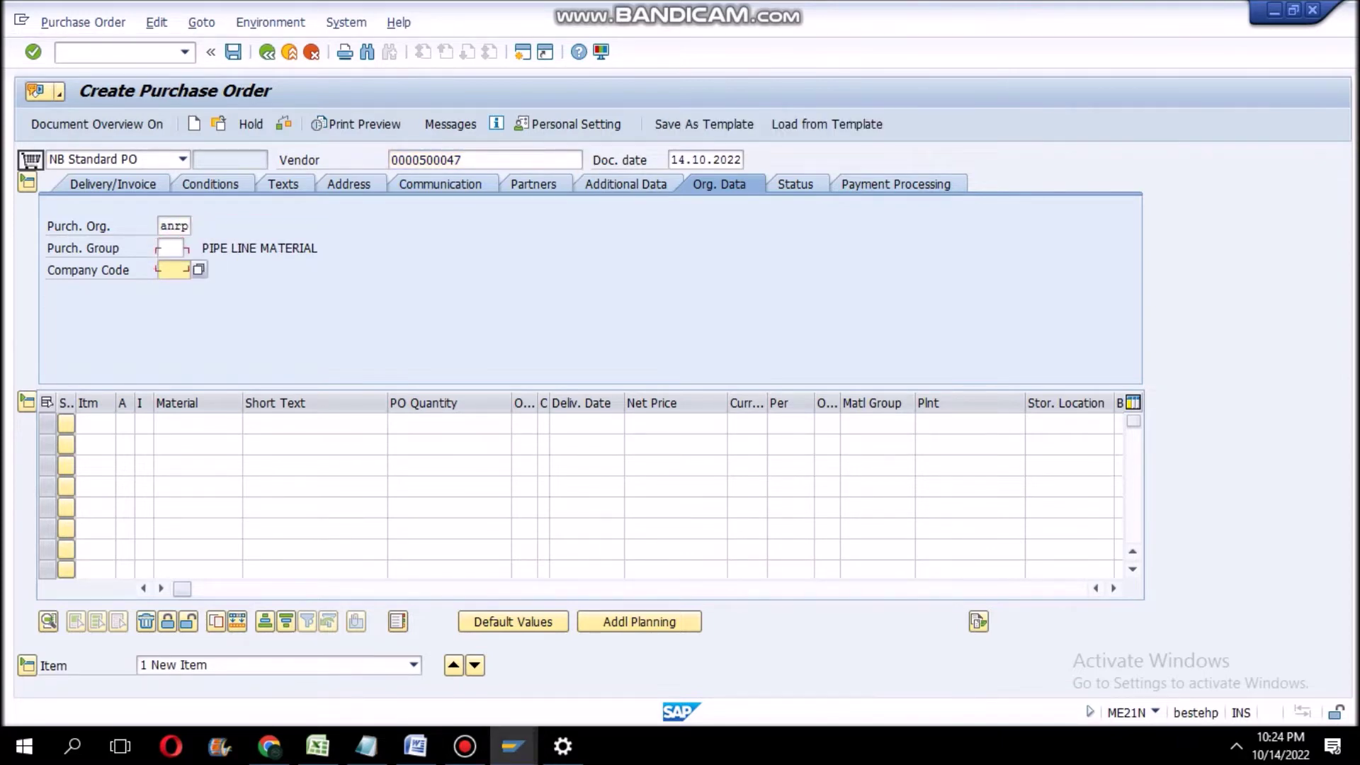
pyautogui.hotkey('shift', 'Tab')
pyautogui.write('v')
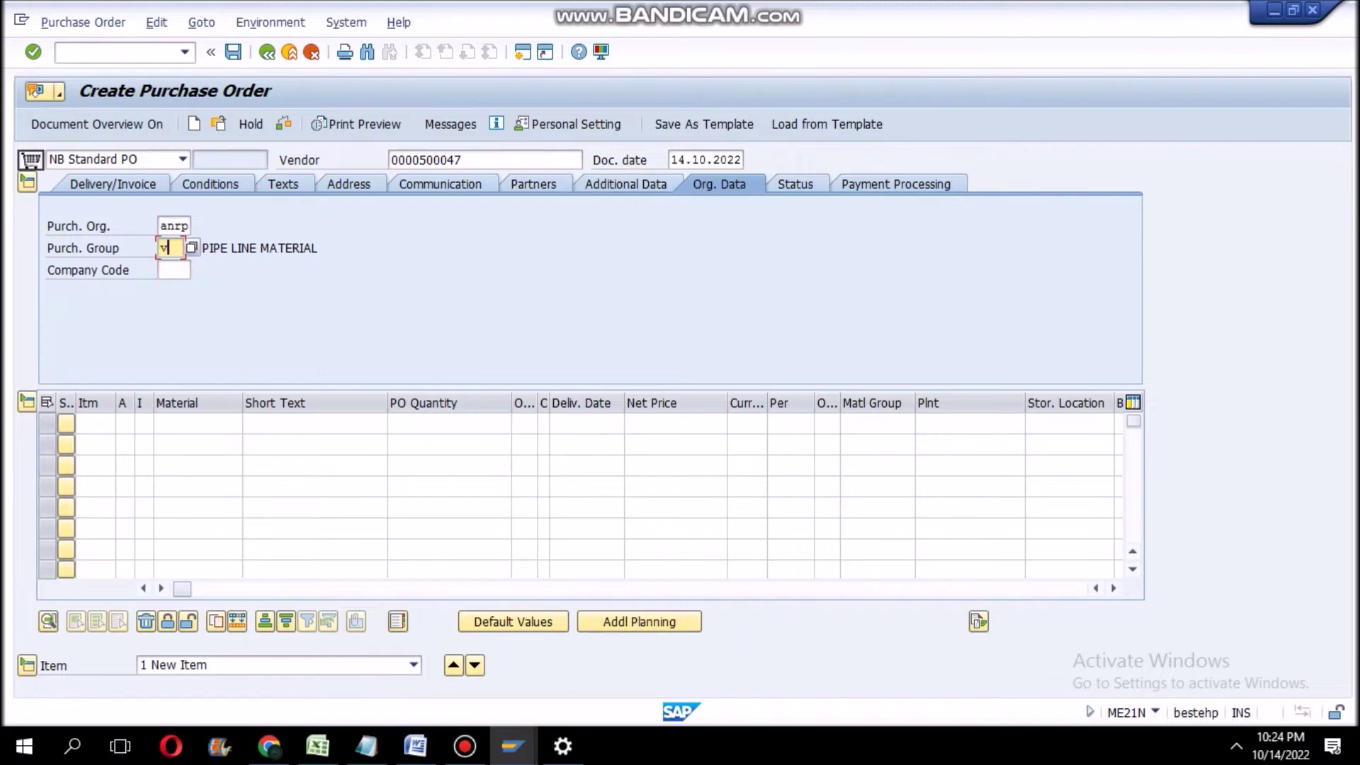
pyautogui.press('Down')
pyautogui.press('Return')
pyautogui.press('Tab')
pyautogui.write('anrb')
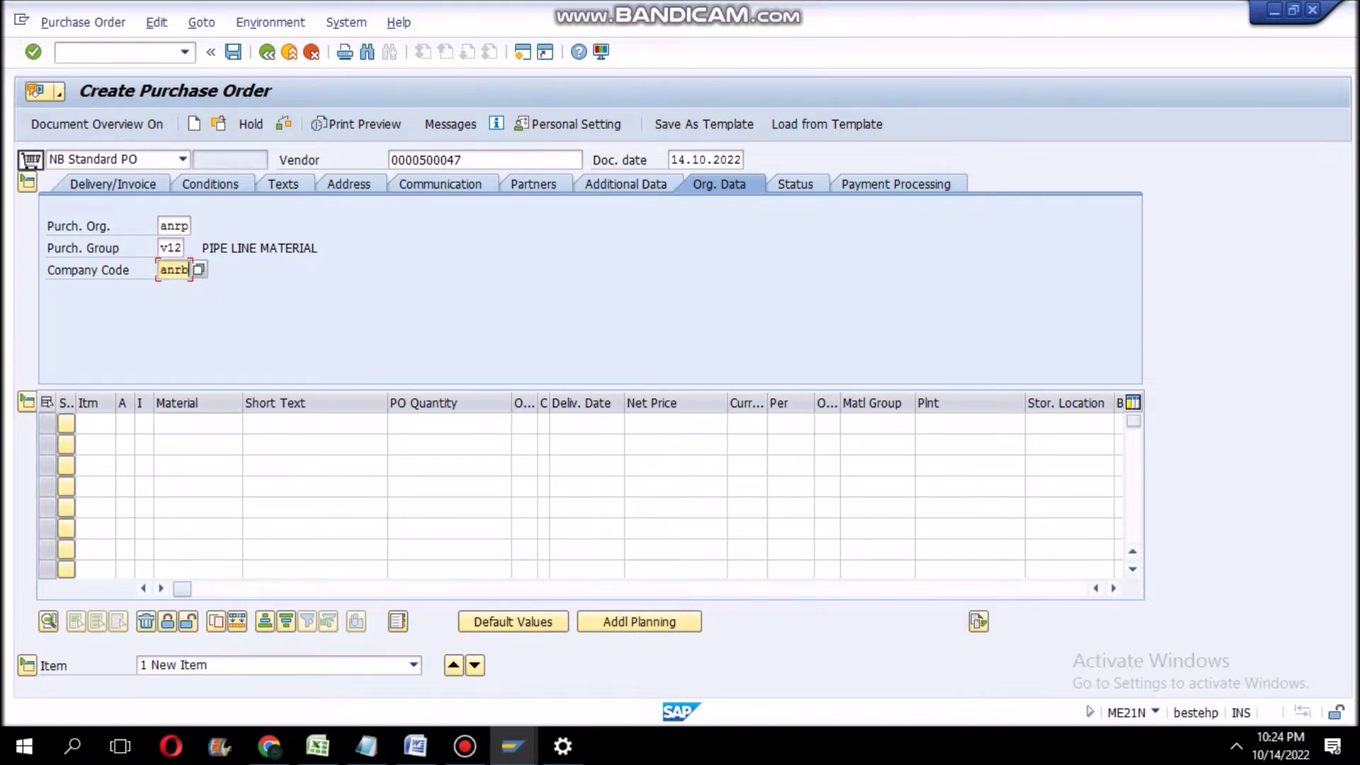
# Enter material new in the first order item with a PO quantity of 100.
pyautogui.click(199, 423)
pyautogui.write('new')
pyautogui.press('Return')
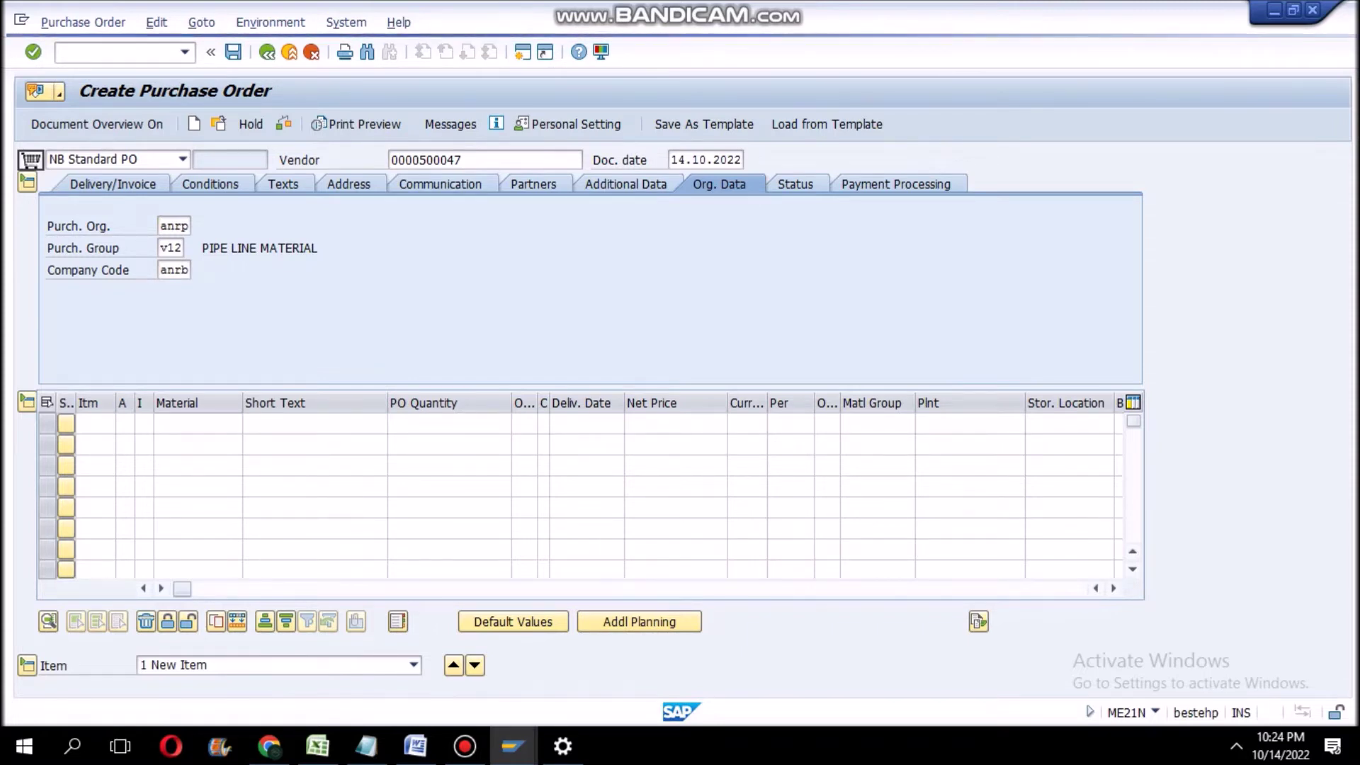
pyautogui.click(198, 424)
pyautogui.write('new')
pyautogui.press('Tab')
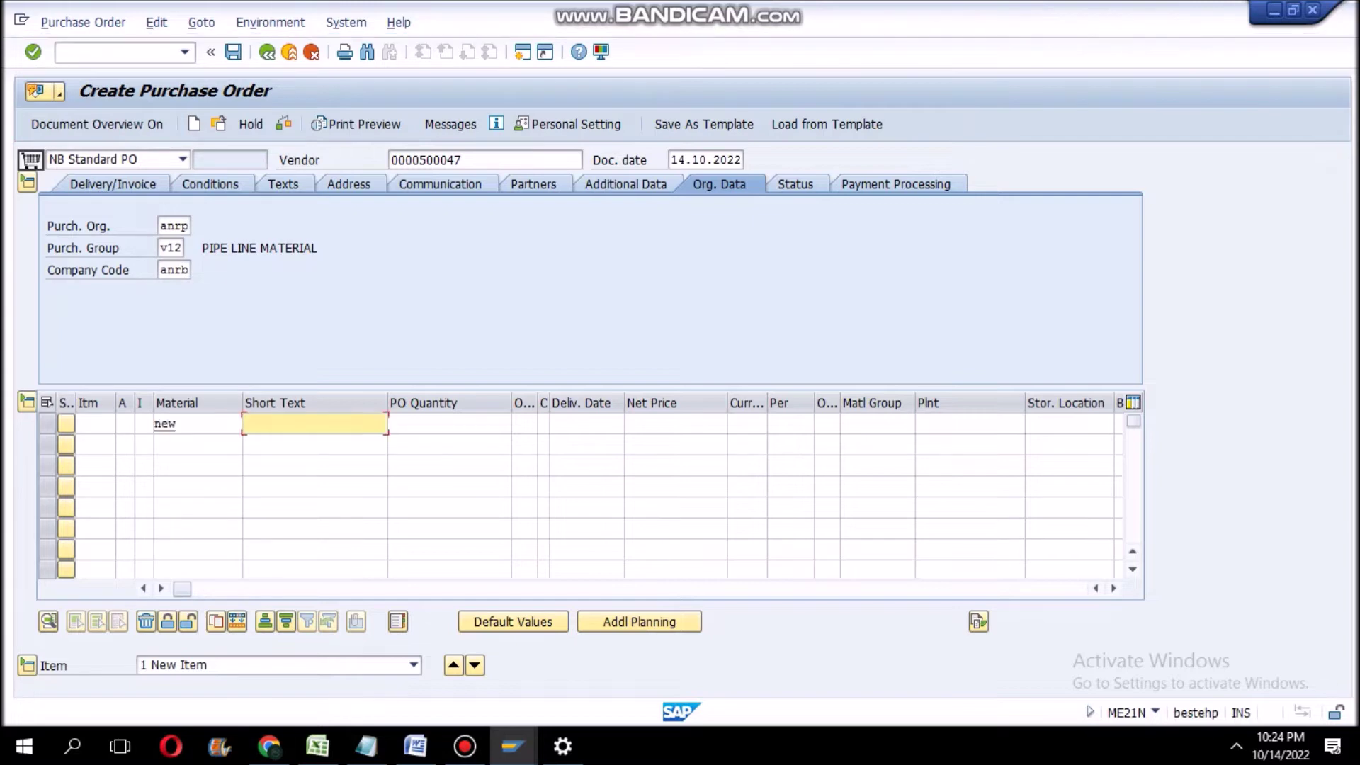
pyautogui.press('Tab')
pyautogui.write('1')
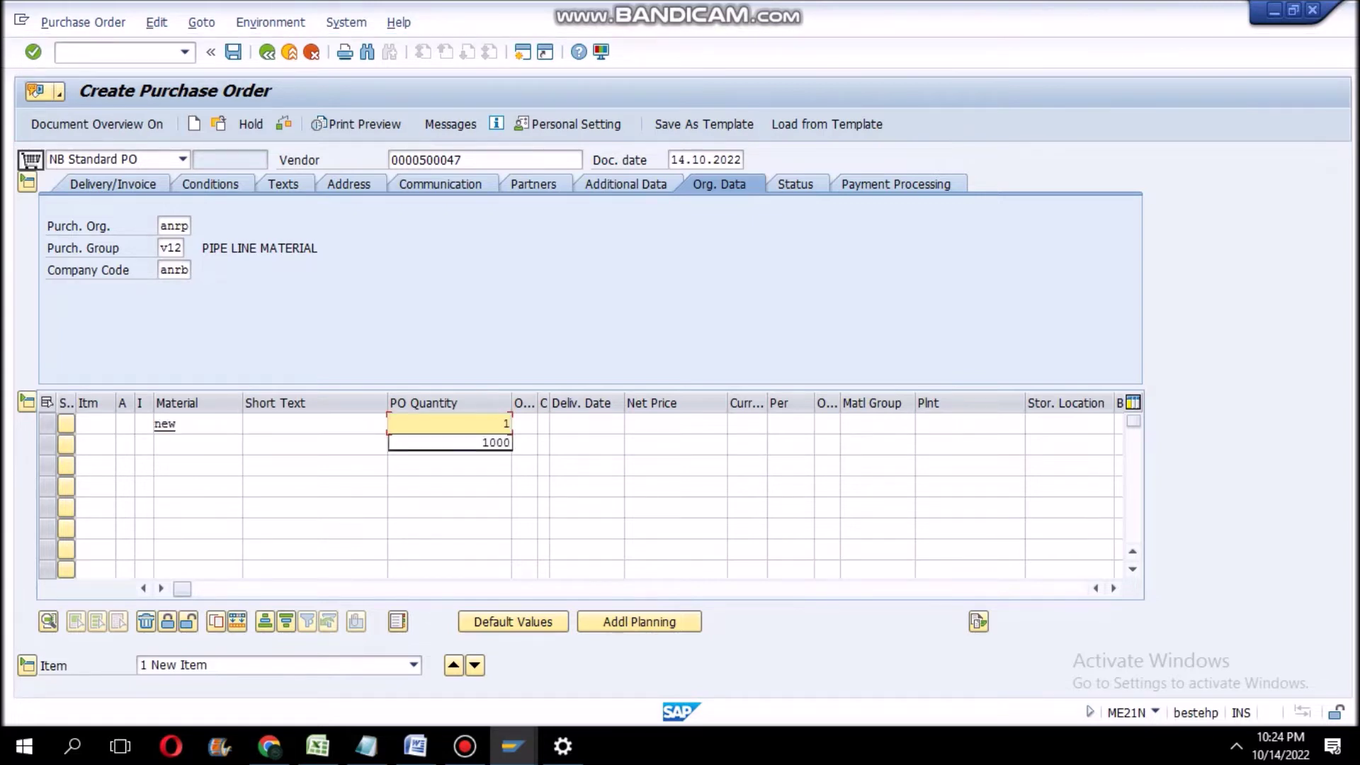
pyautogui.write('00')
# Set the item's currency to inr and plant to anrb, check the entries, and exit purchase order creation.
pyautogui.press('Tab')
pyautogui.press('Tab')
pyautogui.press('Tab')
pyautogui.press('Tab')
pyautogui.press('Tab')
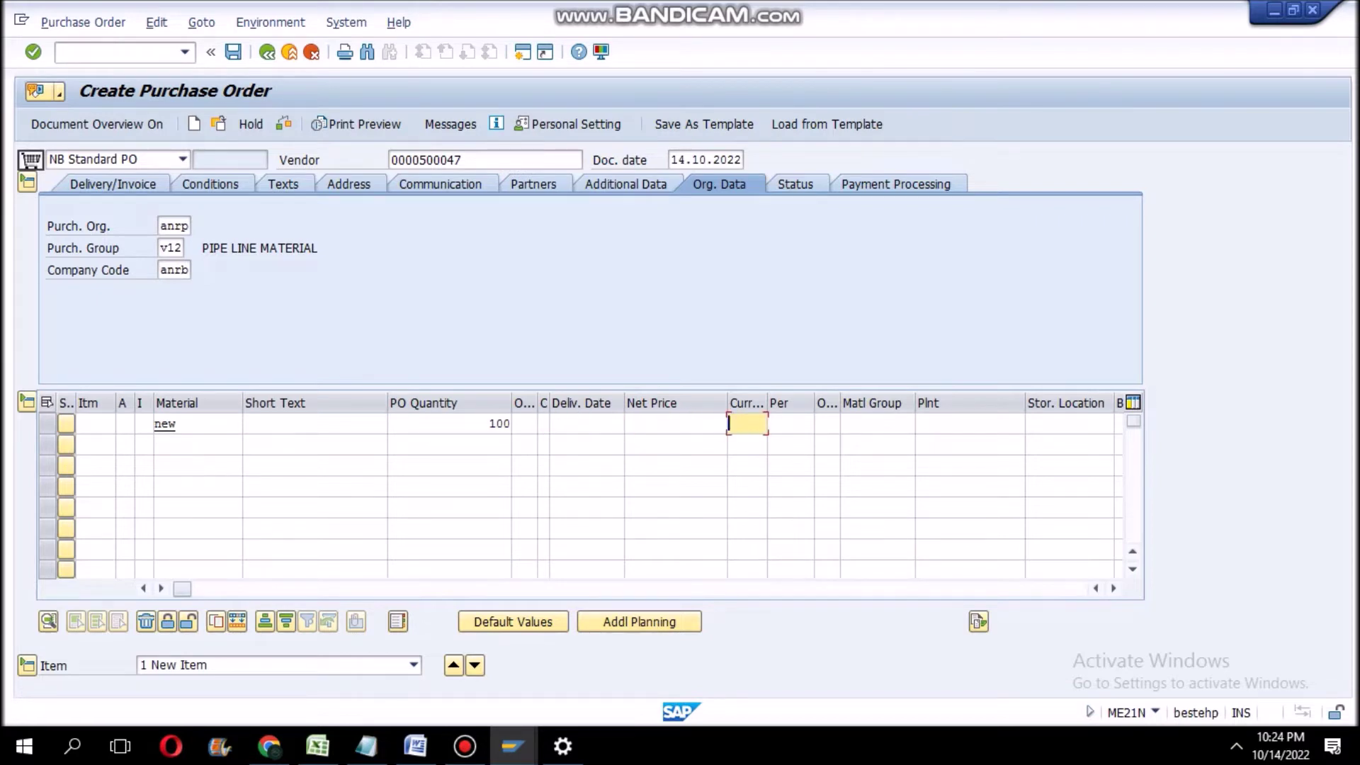
pyautogui.write('inr')
pyautogui.press('Tab')
pyautogui.press('Tab')
pyautogui.press('Tab')
pyautogui.press('Tab')
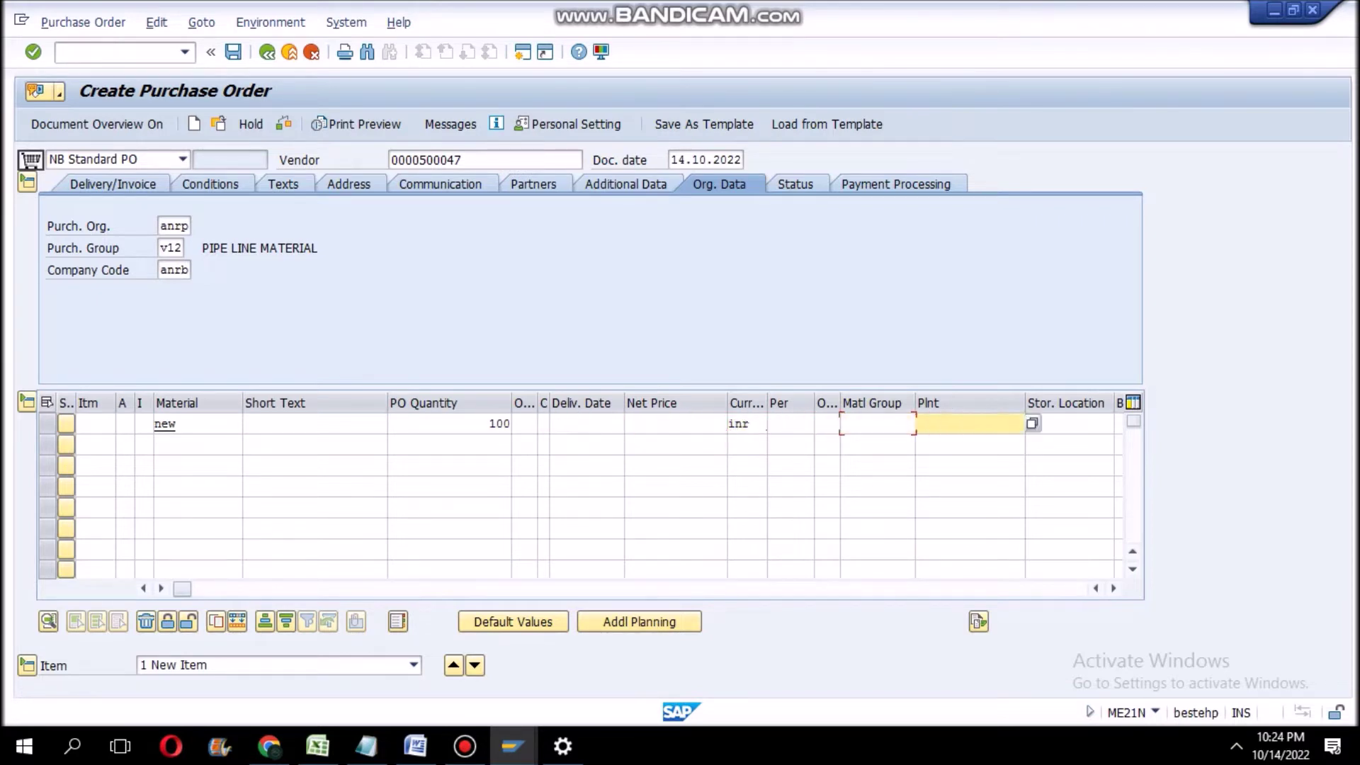
pyautogui.write('anrb')
pyautogui.press('Return')
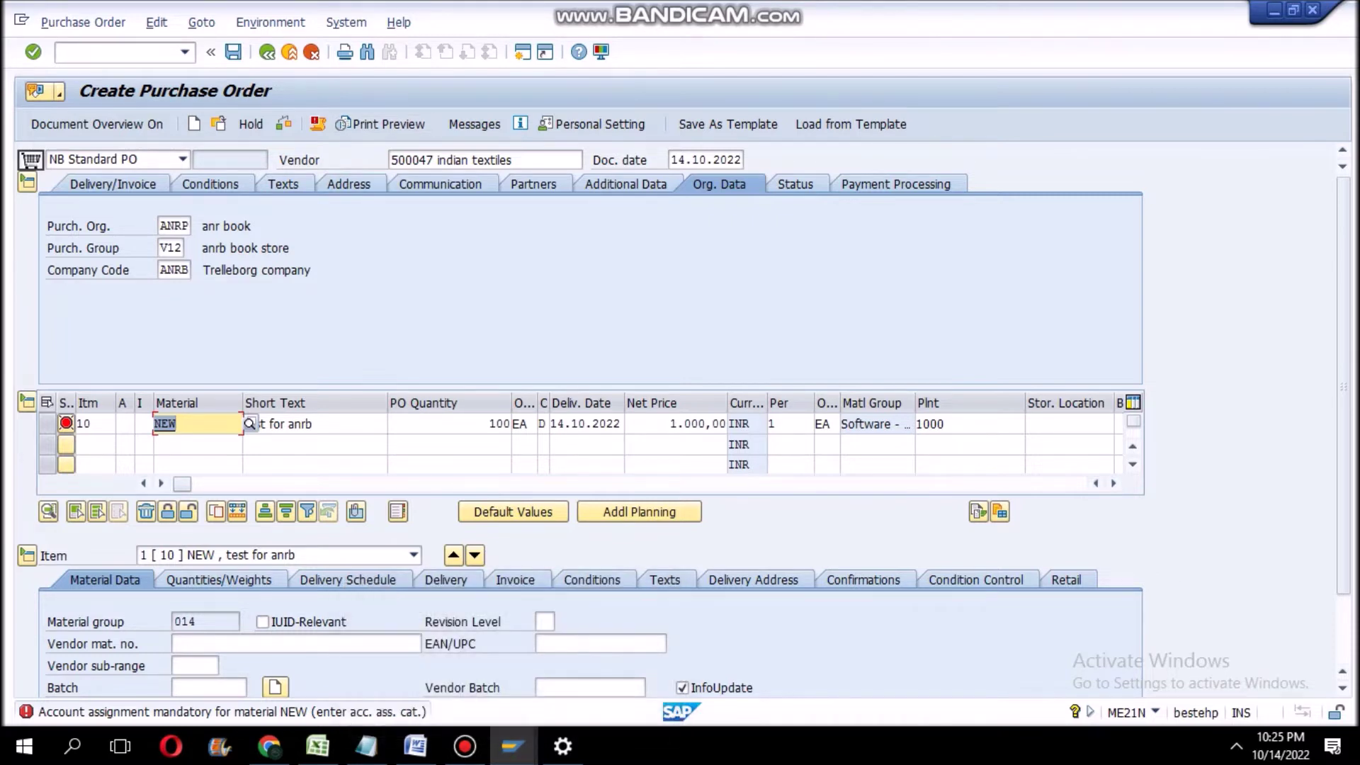
pyautogui.click(289, 52)
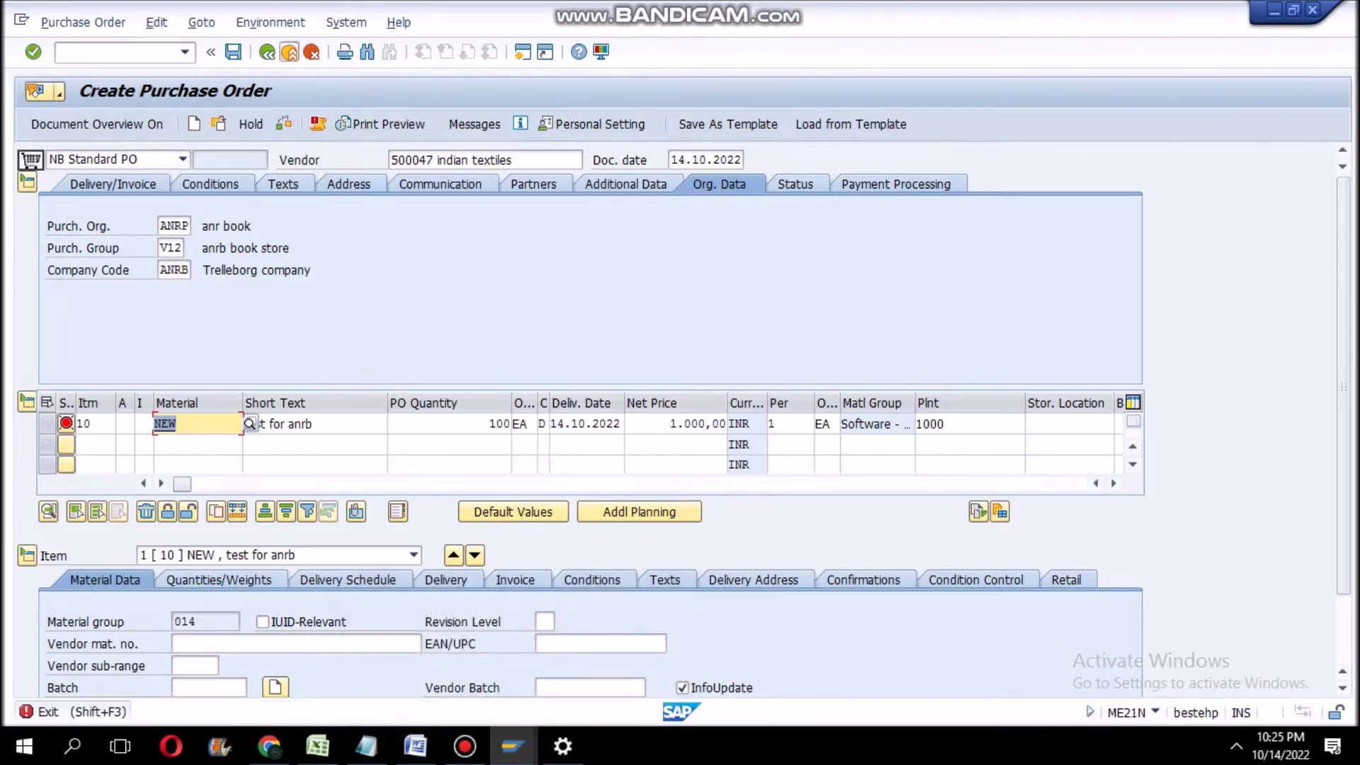
pyautogui.click(357, 368)
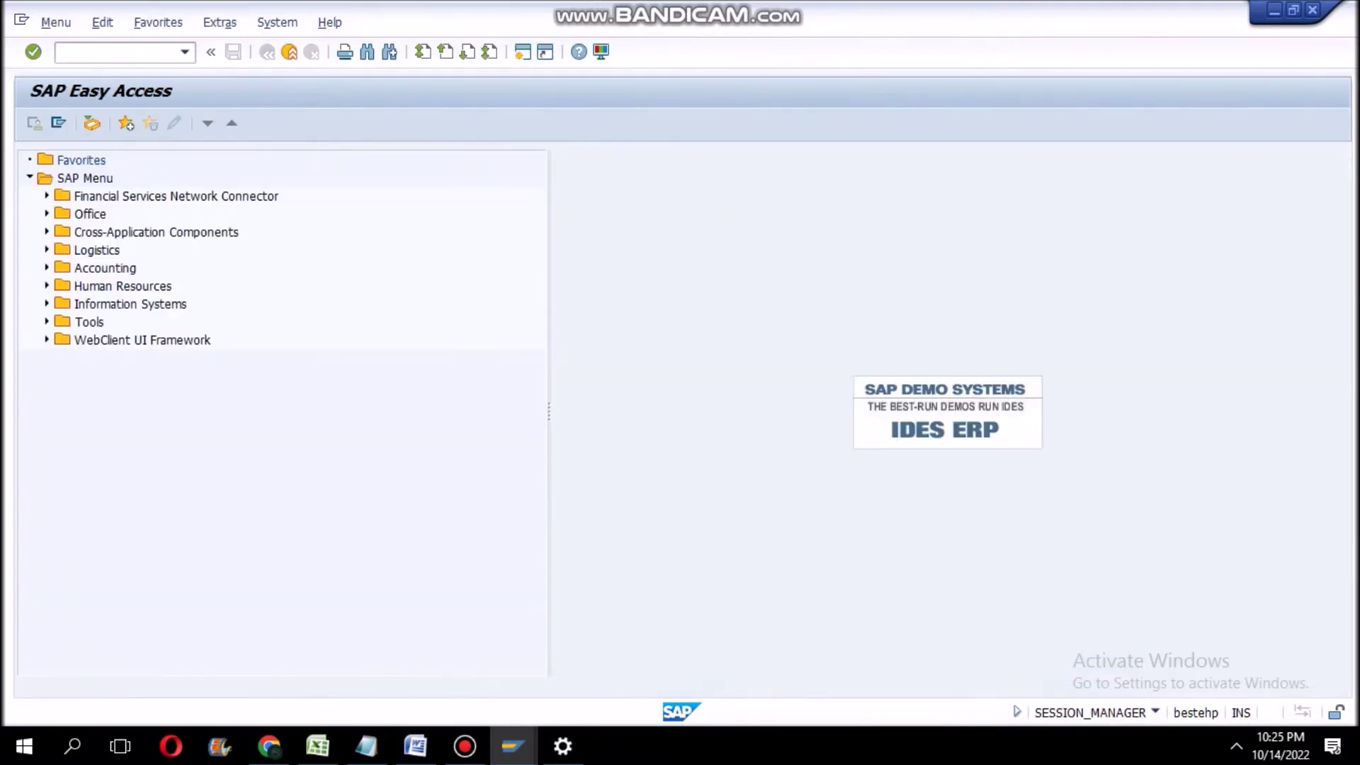
# Switch to the Word notes and review the material name and material type written under the error heading.
pyautogui.click(415, 746)
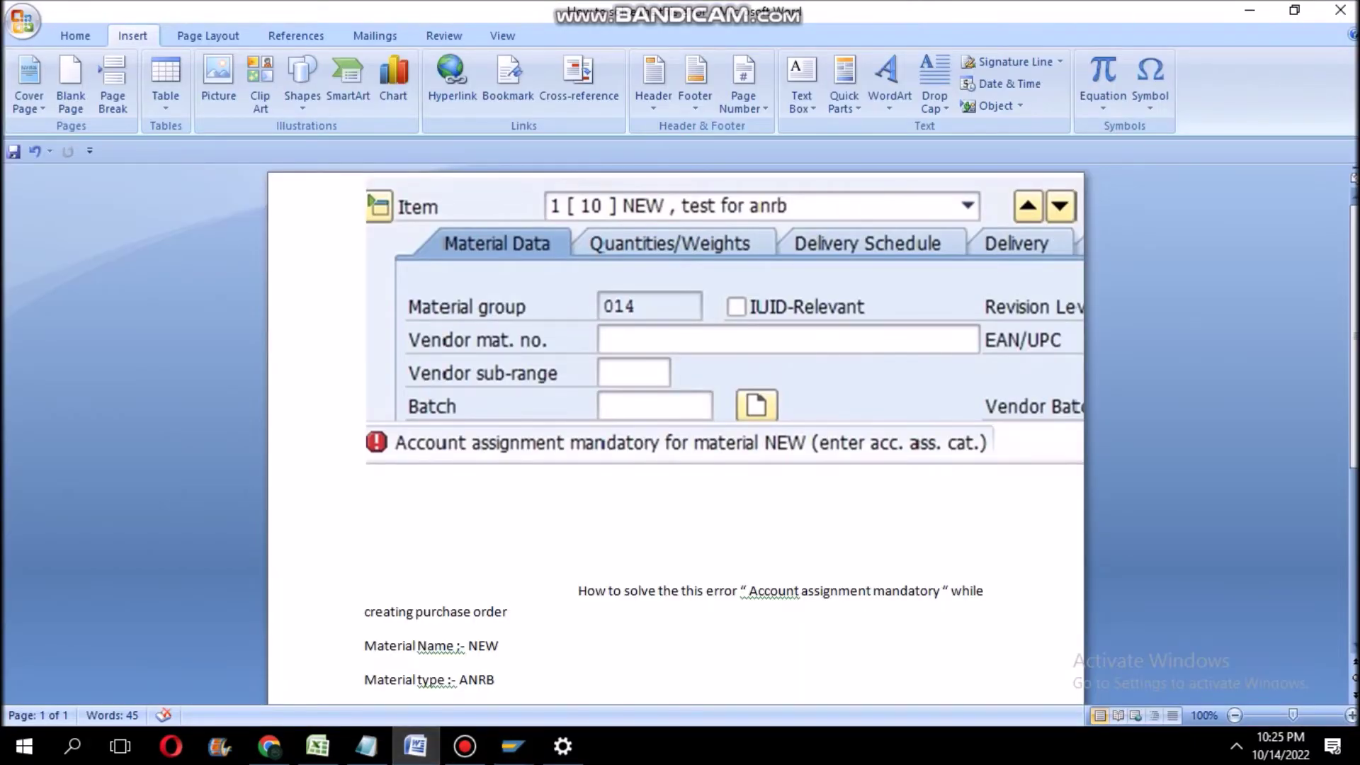
pyautogui.press('Down')
pyautogui.hotkey('shift', 'Left')
pyautogui.hotkey('shift', 'Left')
pyautogui.hotkey('shift', 'Left')
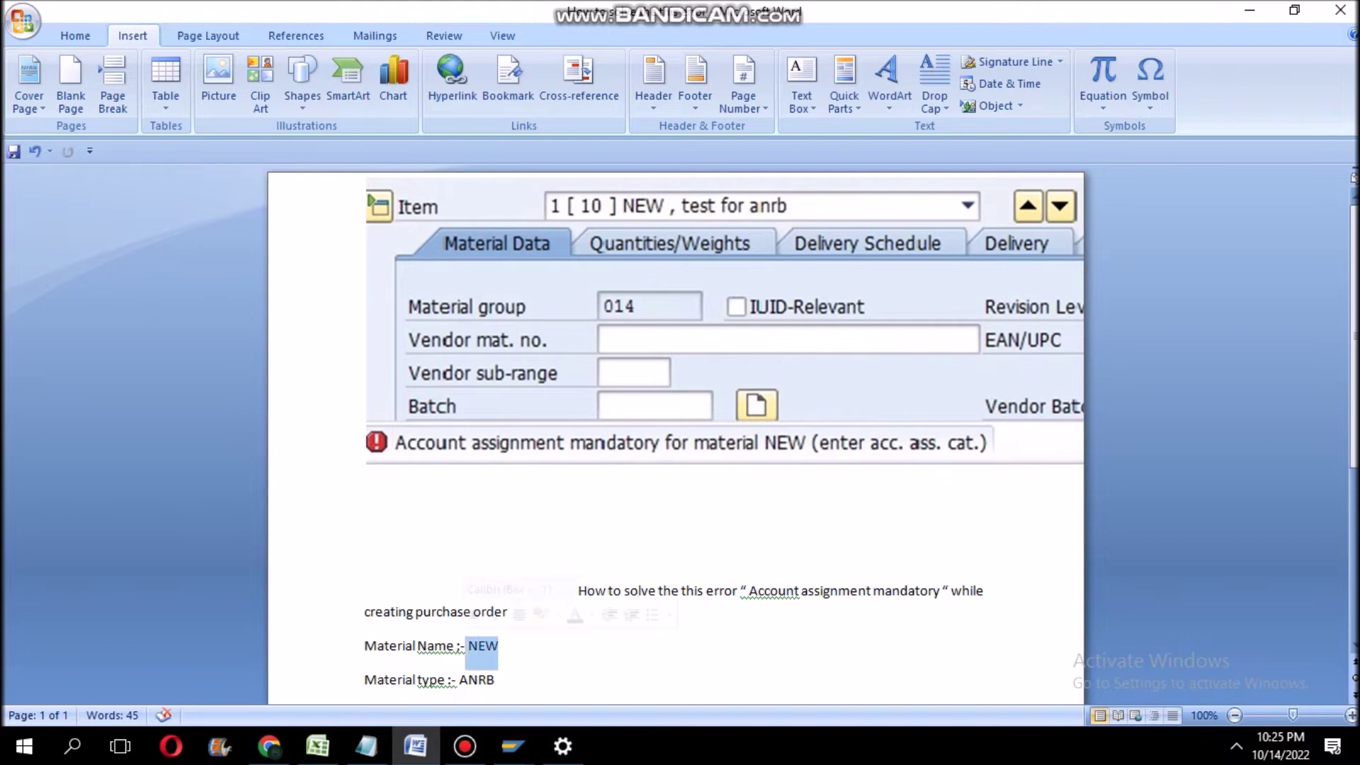
pyautogui.press('Down')
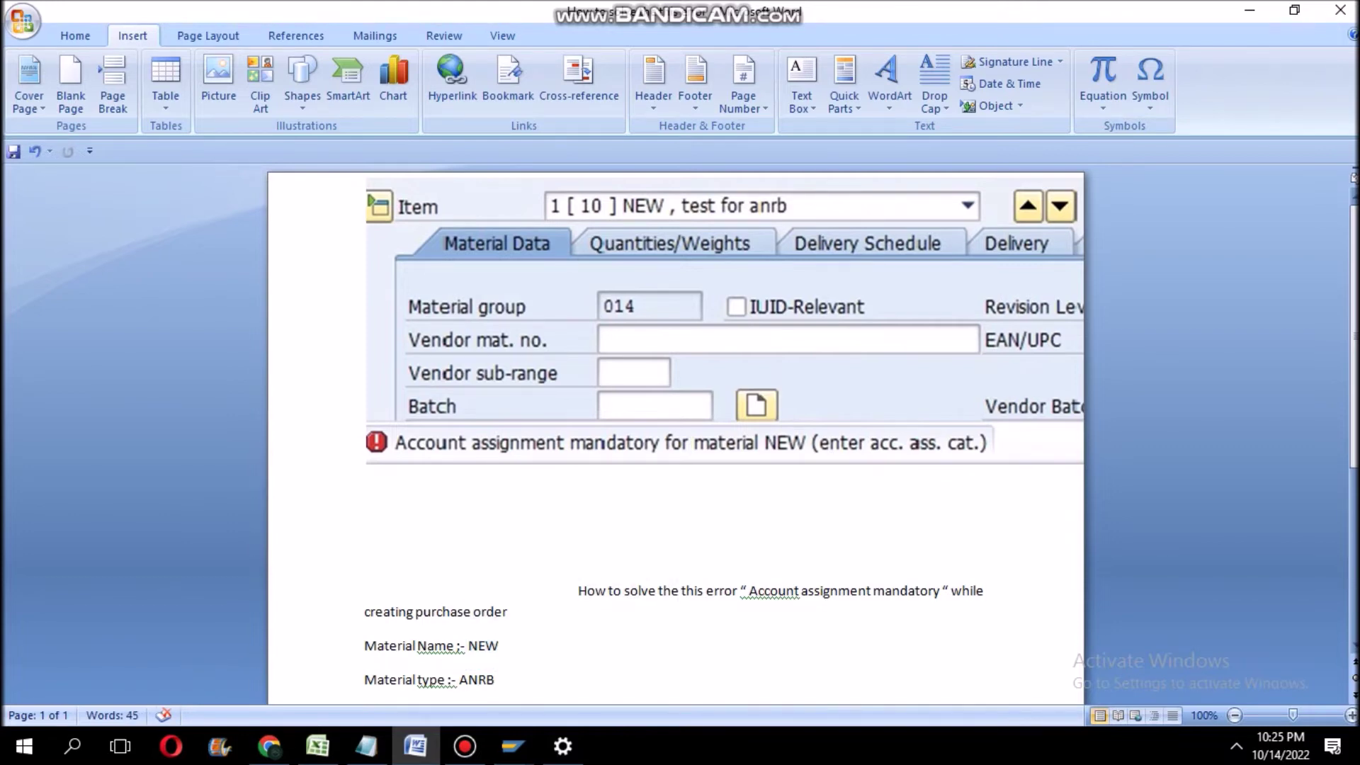
# Return to SAP Easy Access, run transaction SE16 and open the selection screen for table MARA.
pyautogui.click(513, 746)
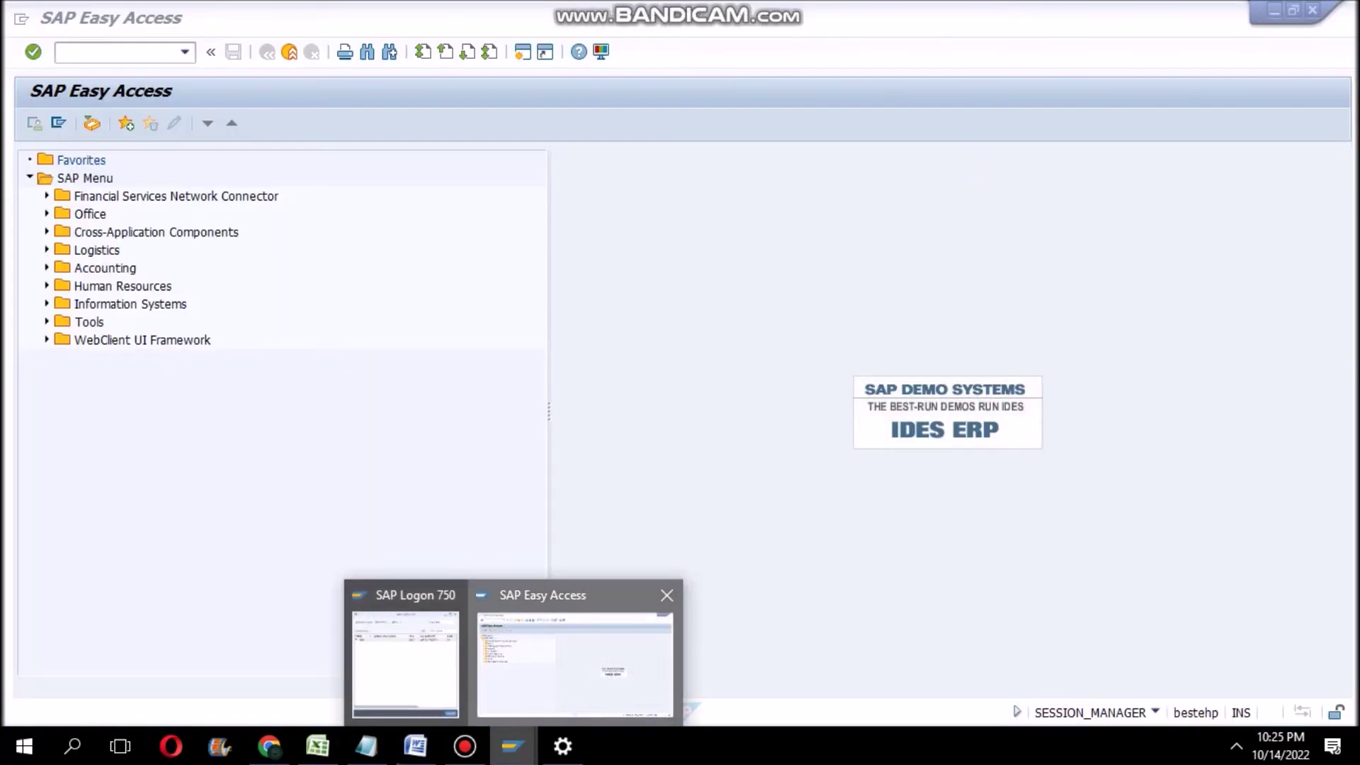
pyautogui.click(576, 655)
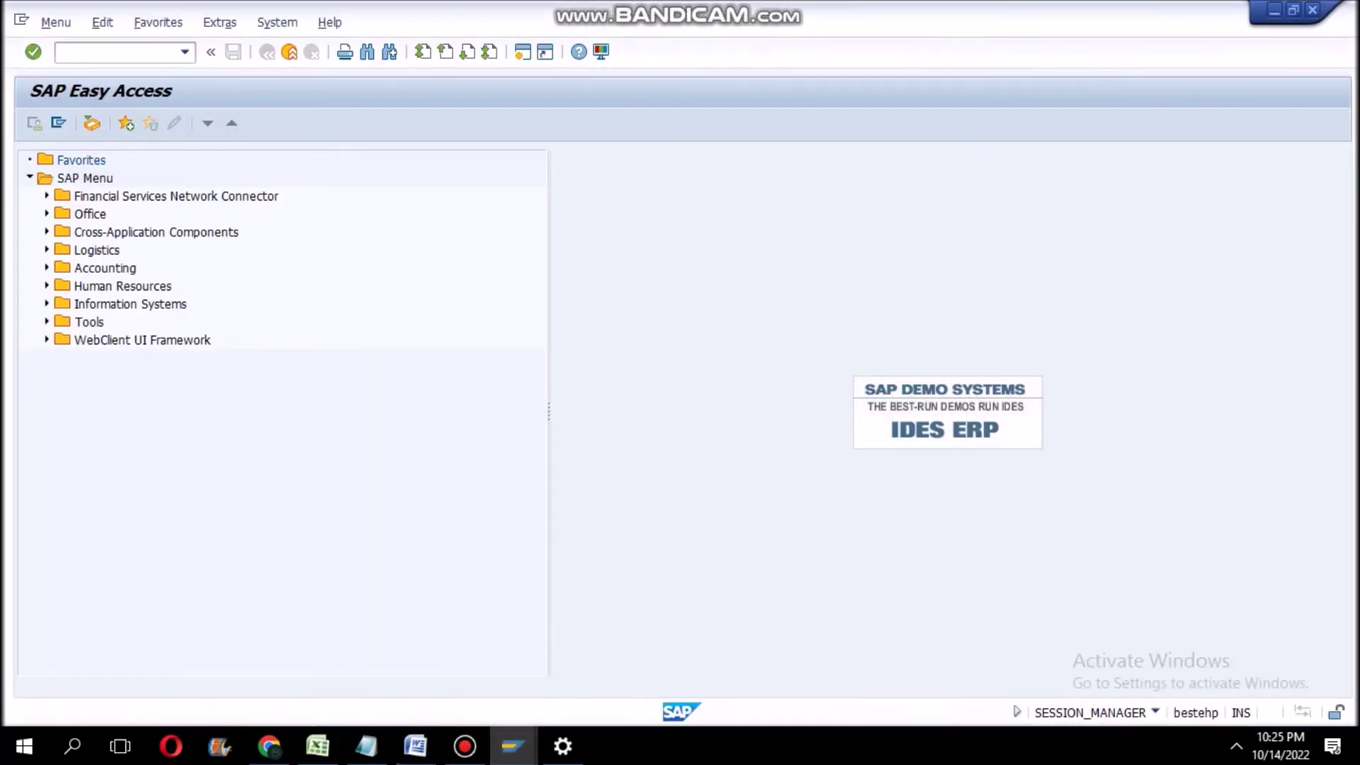
pyautogui.write('se16')
pyautogui.press('Return')
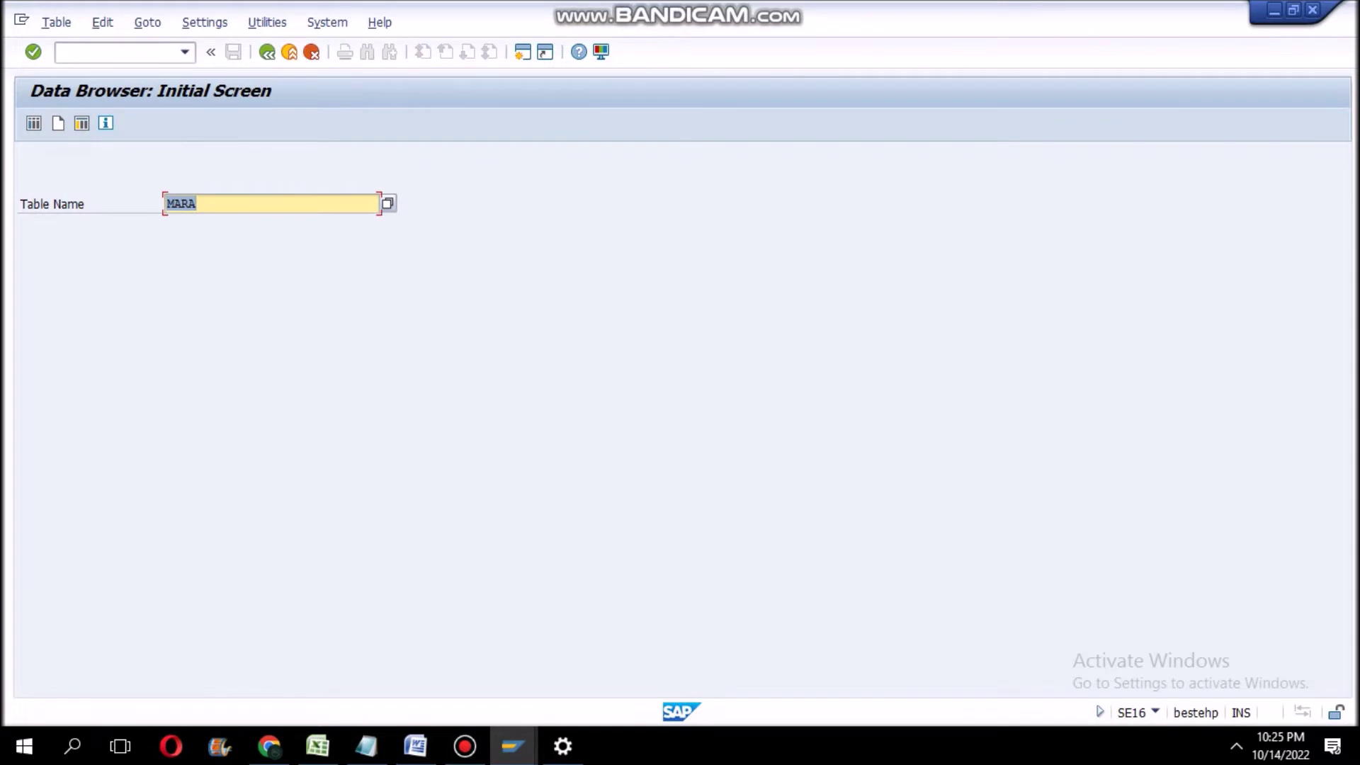
pyautogui.press('Return')
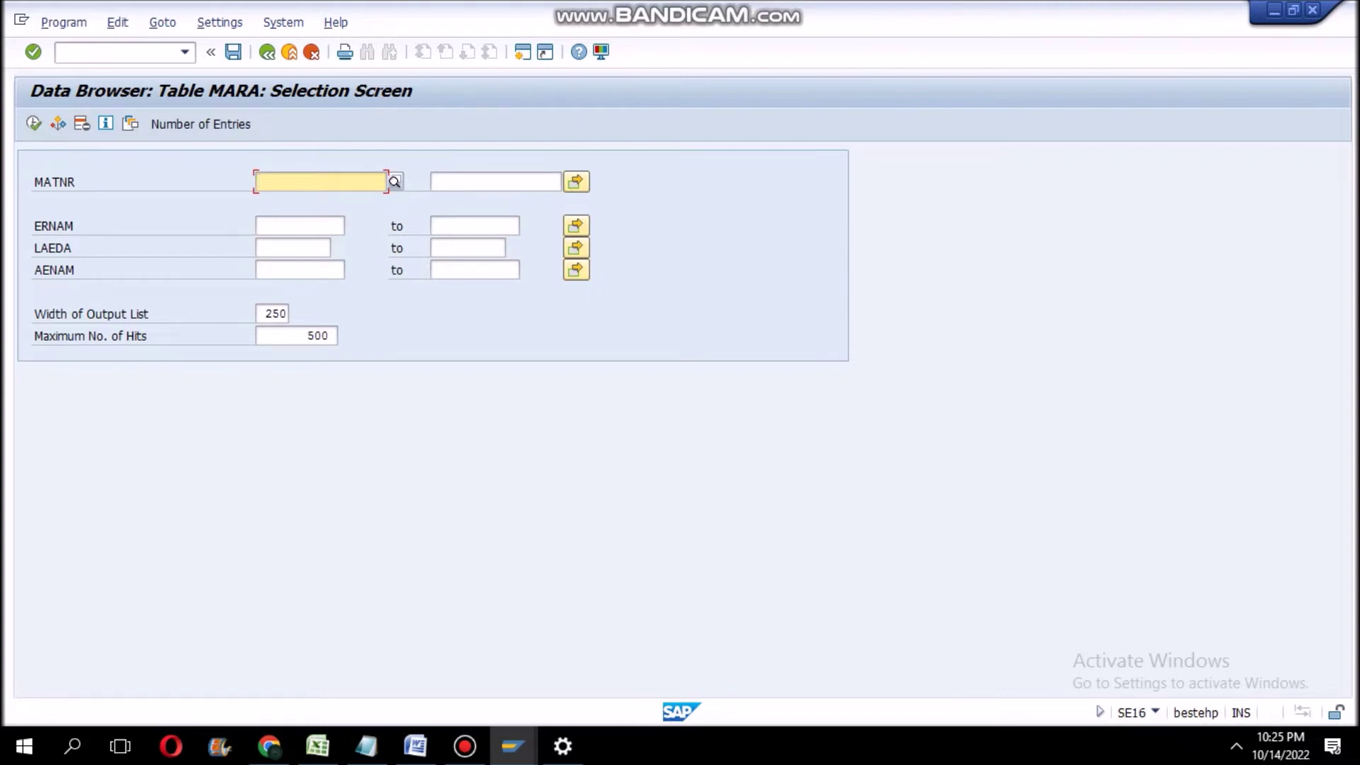
# Display the MARA entry for material new and look up the description of the MTART field.
pyautogui.write('new')
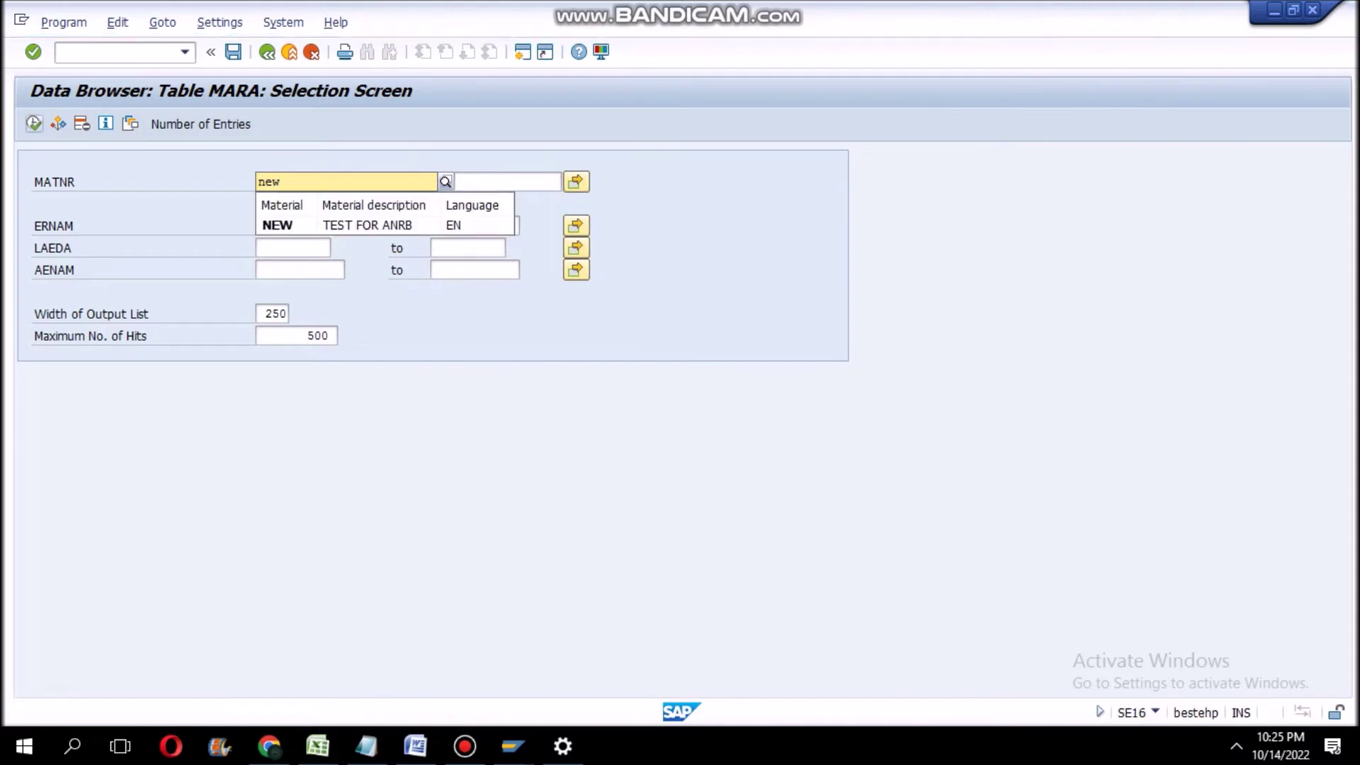
pyautogui.press('F8')
pyautogui.press('F8')
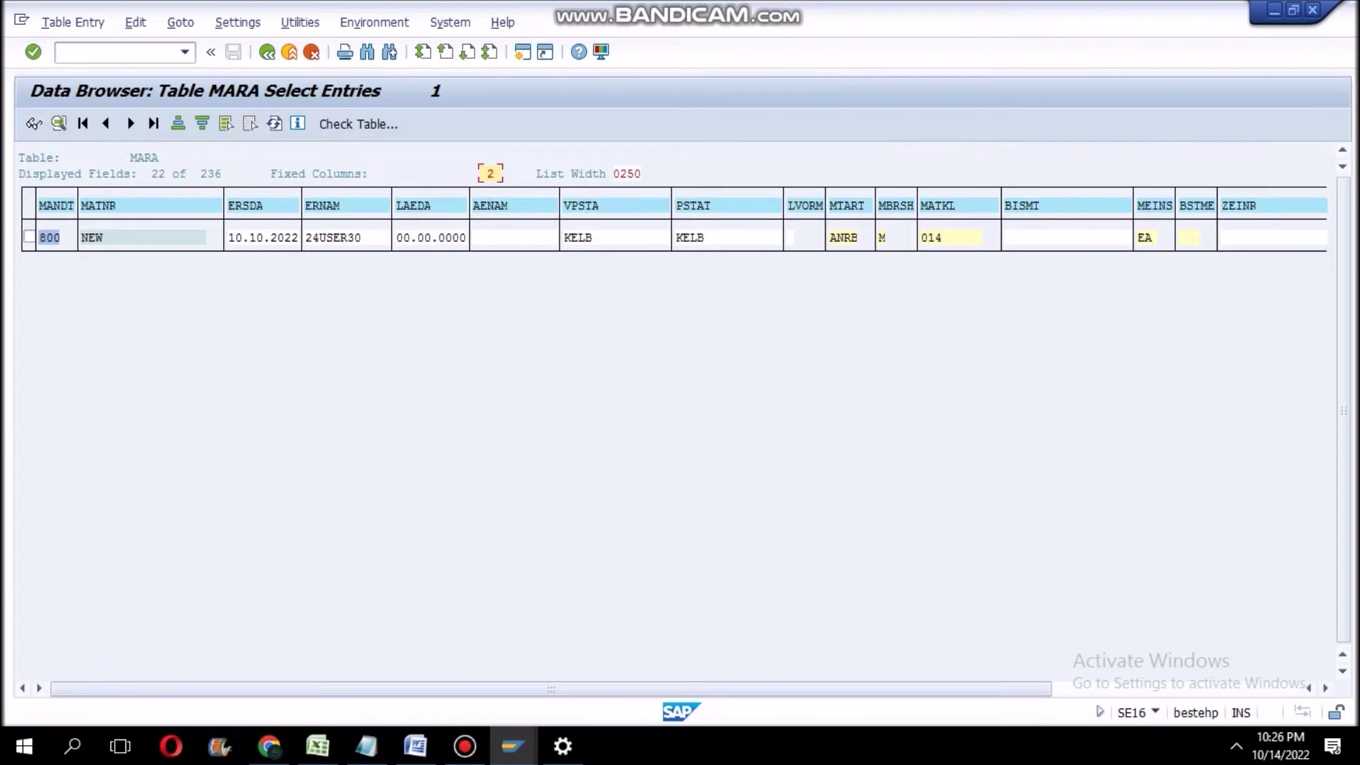
pyautogui.click(854, 205)
pyautogui.doubleClick(853, 206)
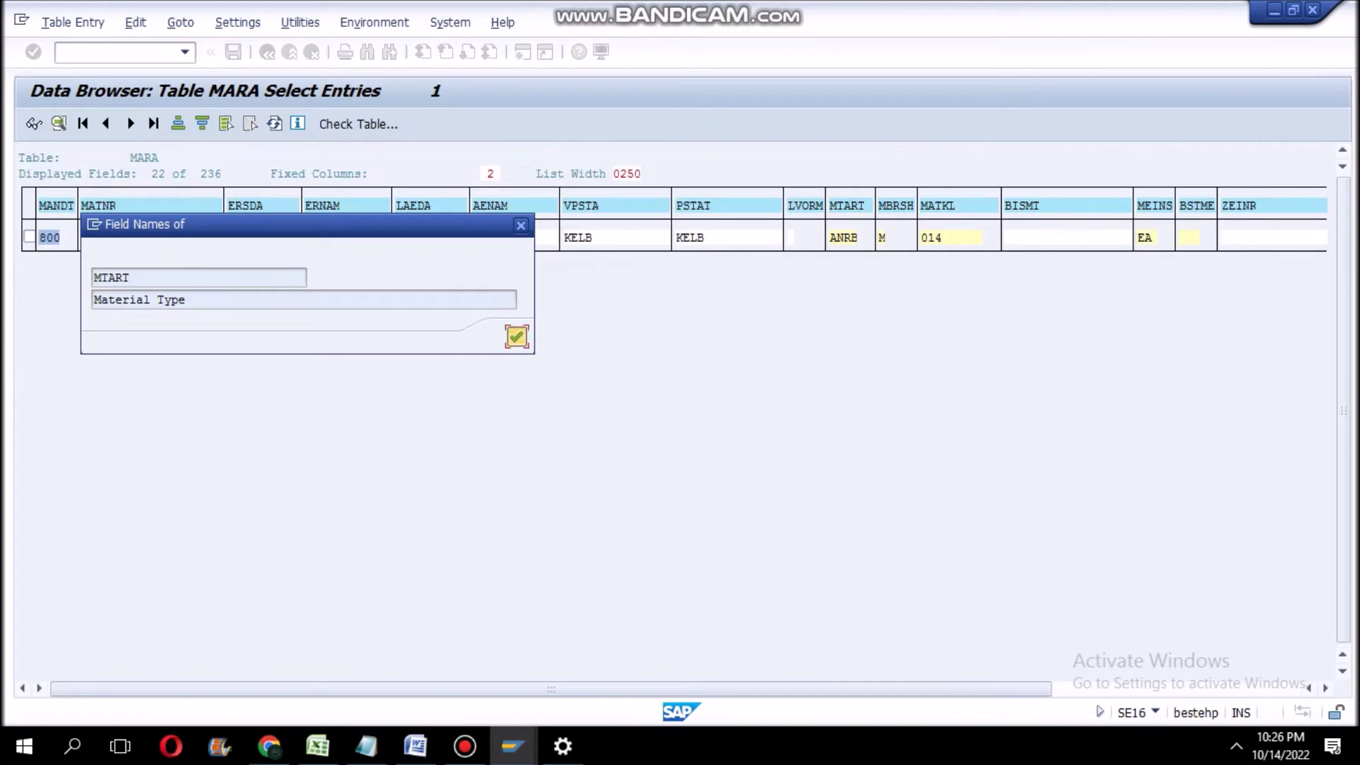
pyautogui.click(517, 336)
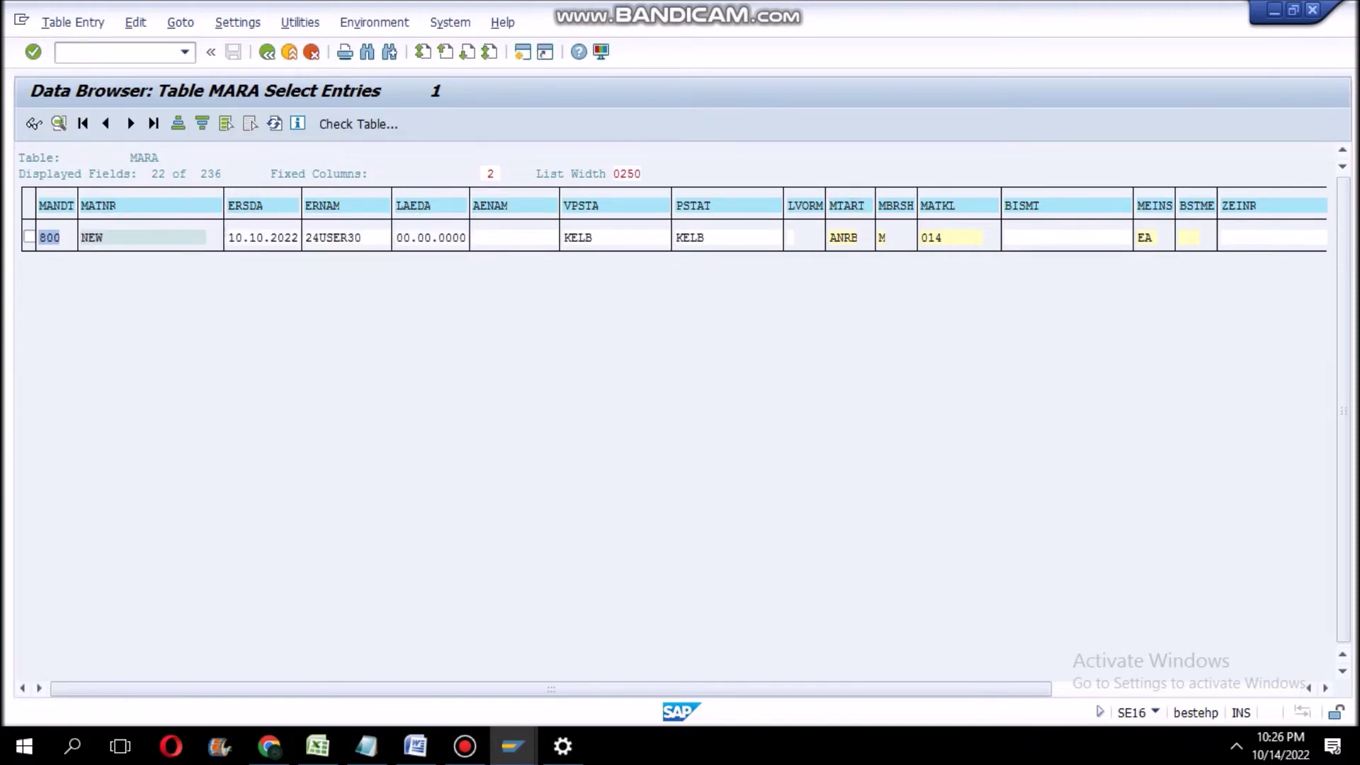
# Leave the Data Browser and go back to the SAP Easy Access screen without logging off.
pyautogui.click(1313, 10)
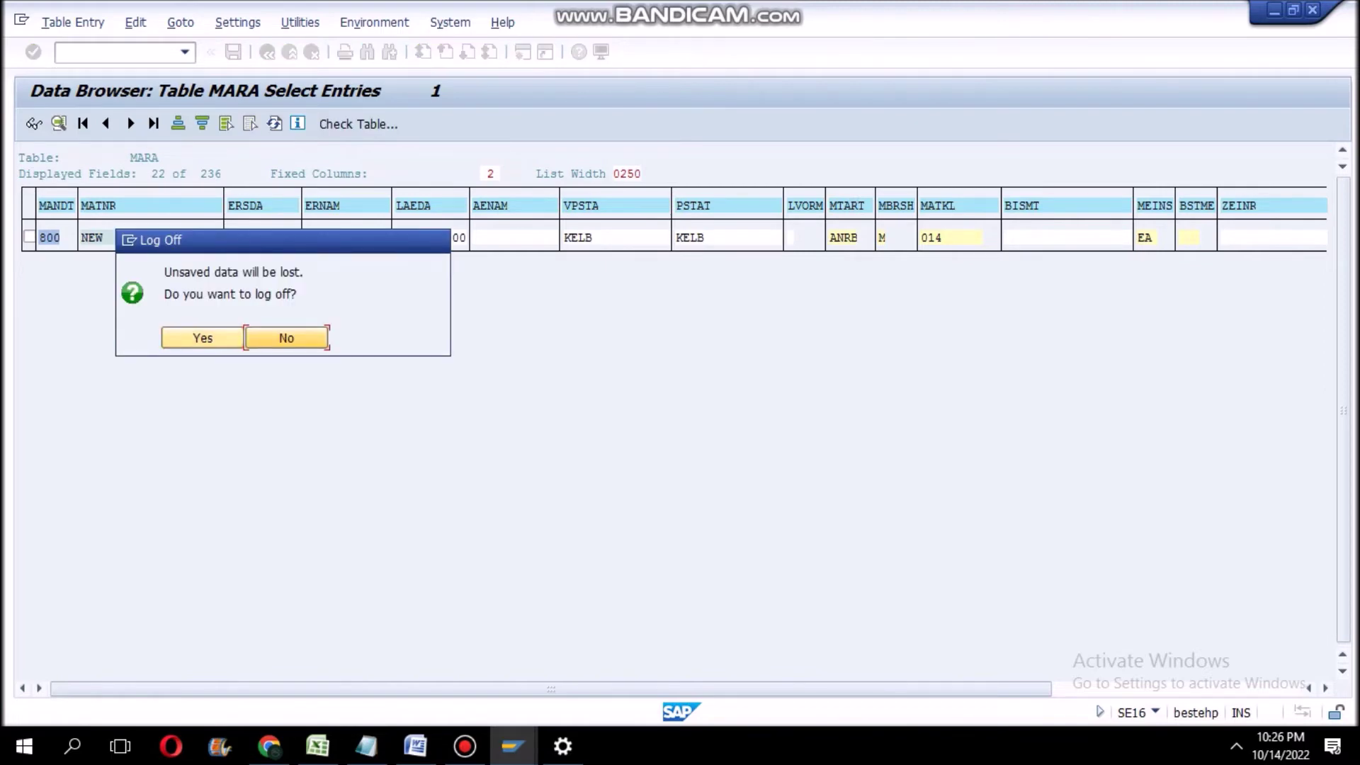
pyautogui.click(286, 338)
pyautogui.press('F3')
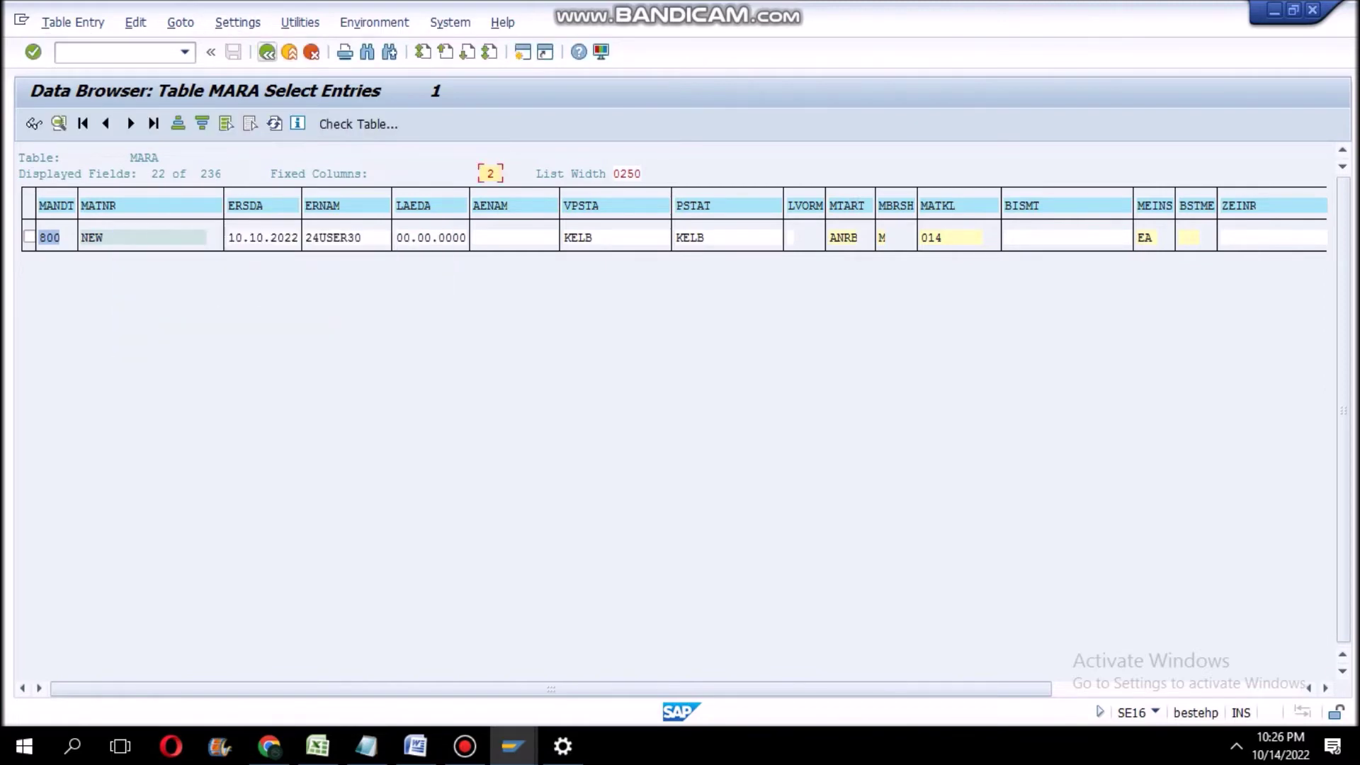
pyautogui.press('F3')
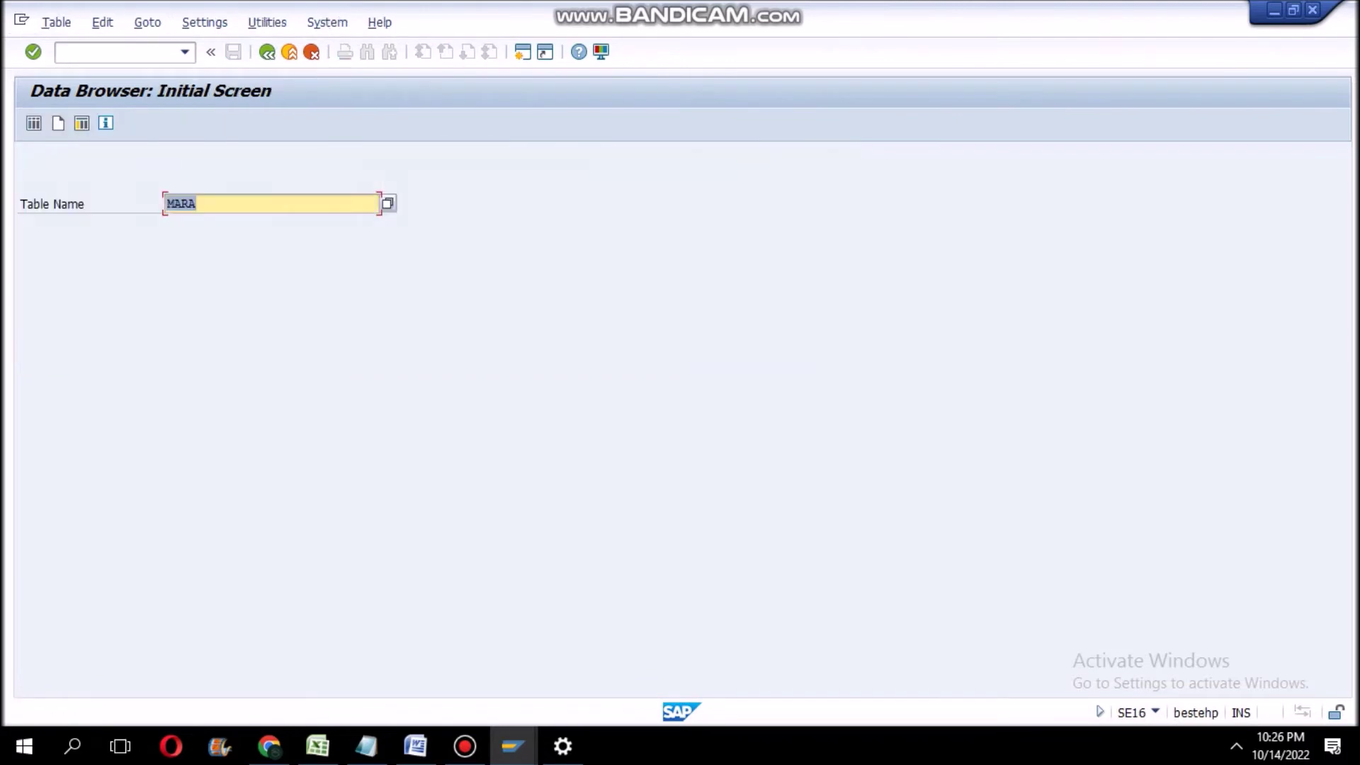
pyautogui.press('F3')
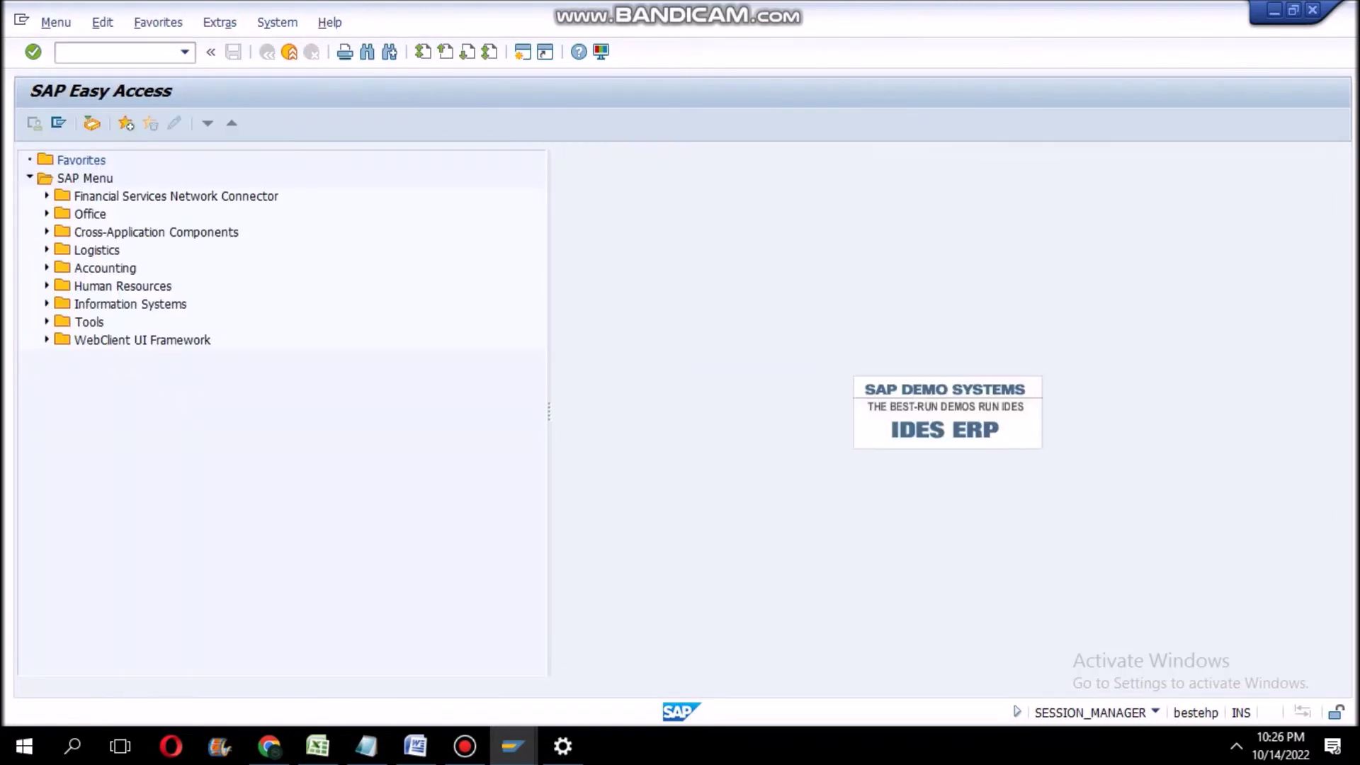
# Switch to the Word notes and read the instructions listed below the material type.
pyautogui.click(416, 746)
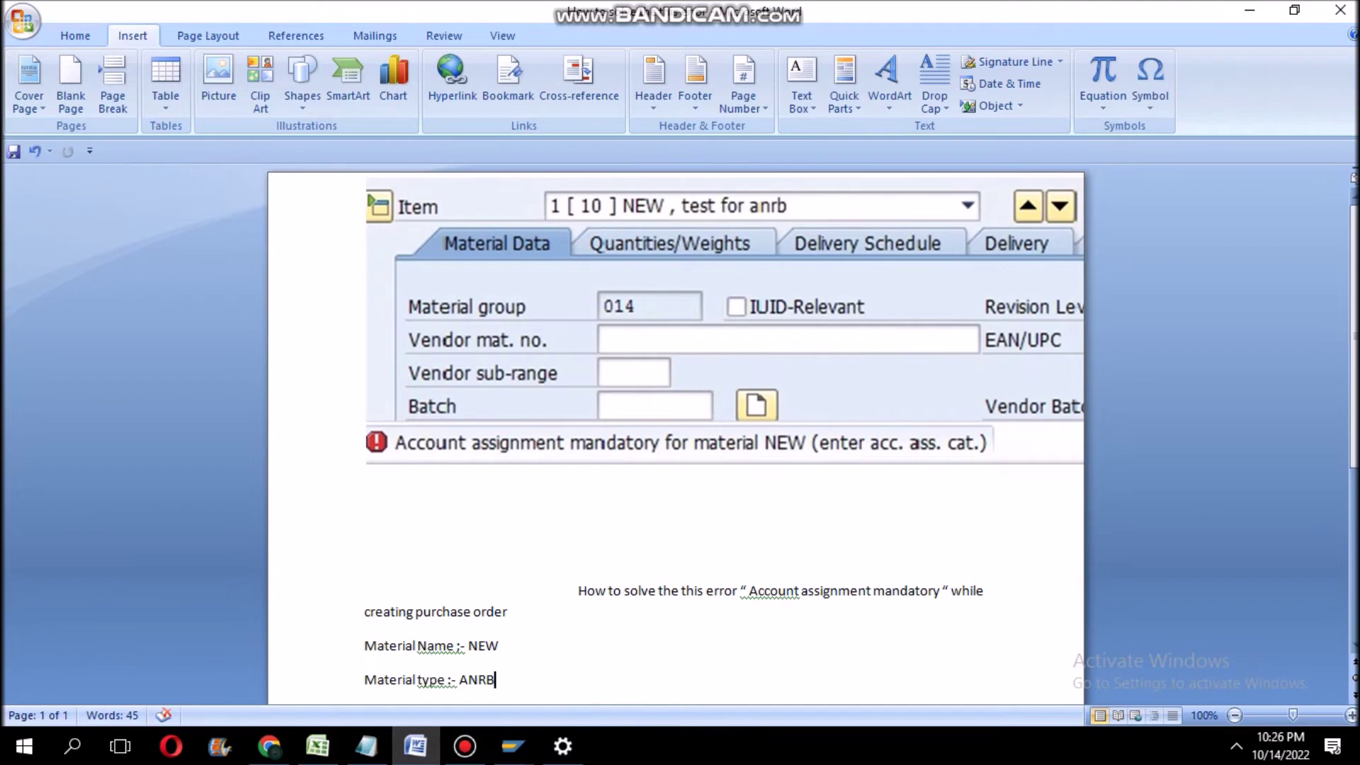
pyautogui.press('Down')
pyautogui.press('Down')
pyautogui.press('Down')
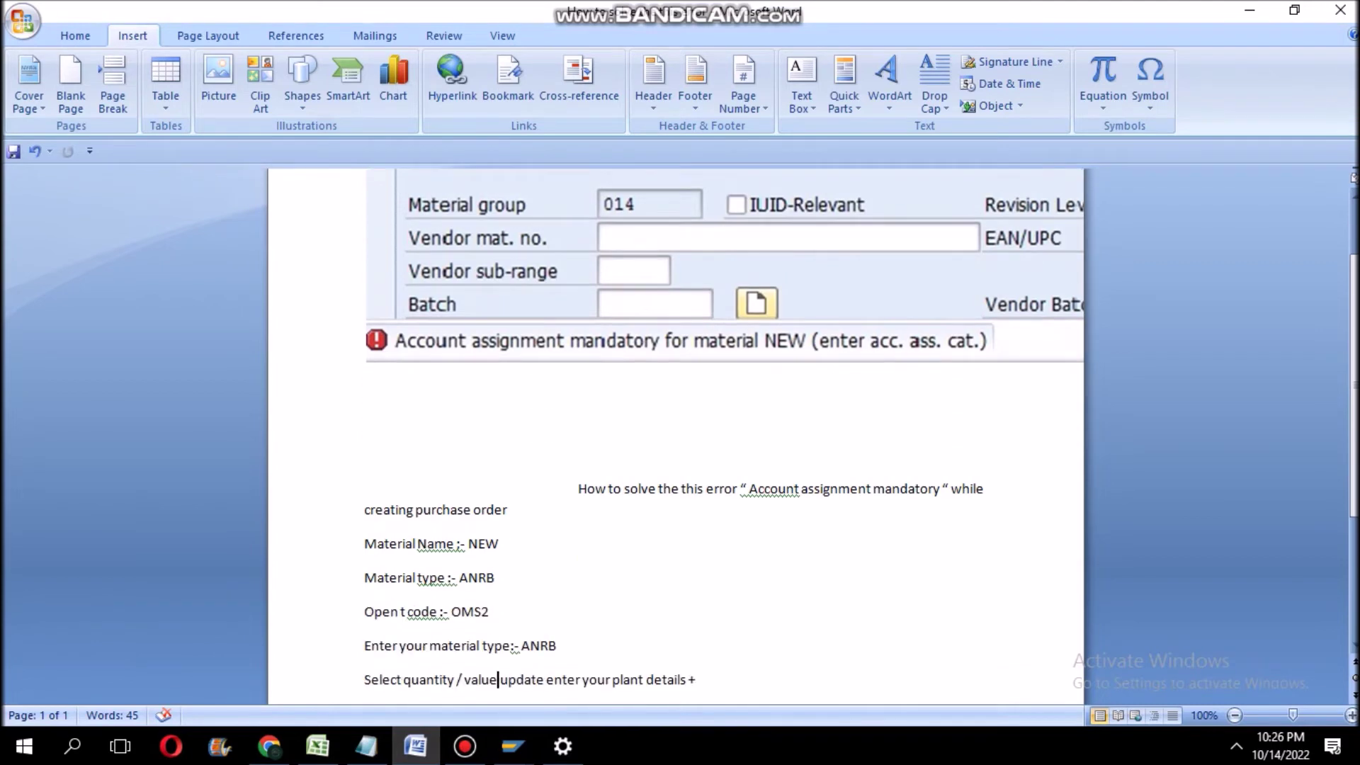
# Check the transaction code in the Word notes, switch to SAP Easy Access and run transaction OMS2.
pyautogui.press('Down')
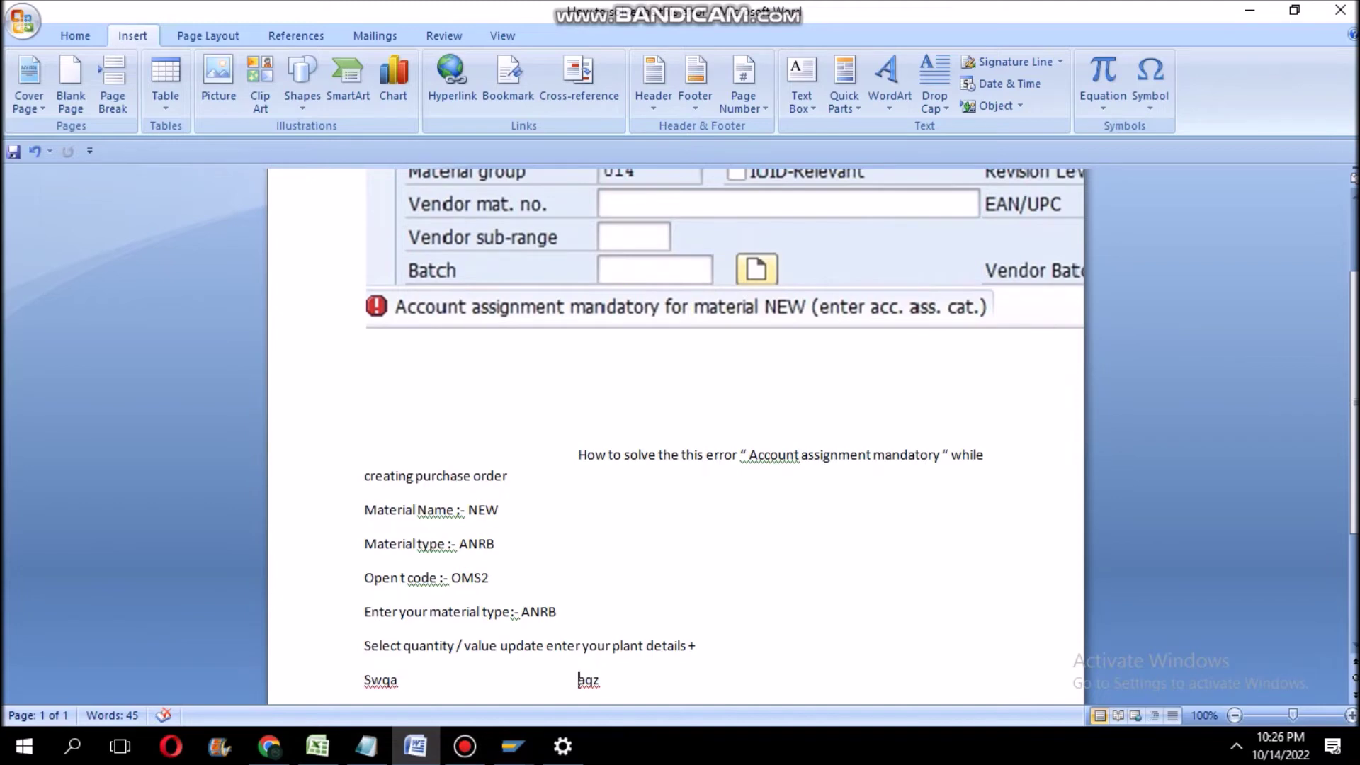
pyautogui.moveTo(495, 544); pyautogui.dragTo(494, 578)
pyautogui.click(490, 578)
pyautogui.click(491, 578)
pyautogui.moveTo(513, 746)
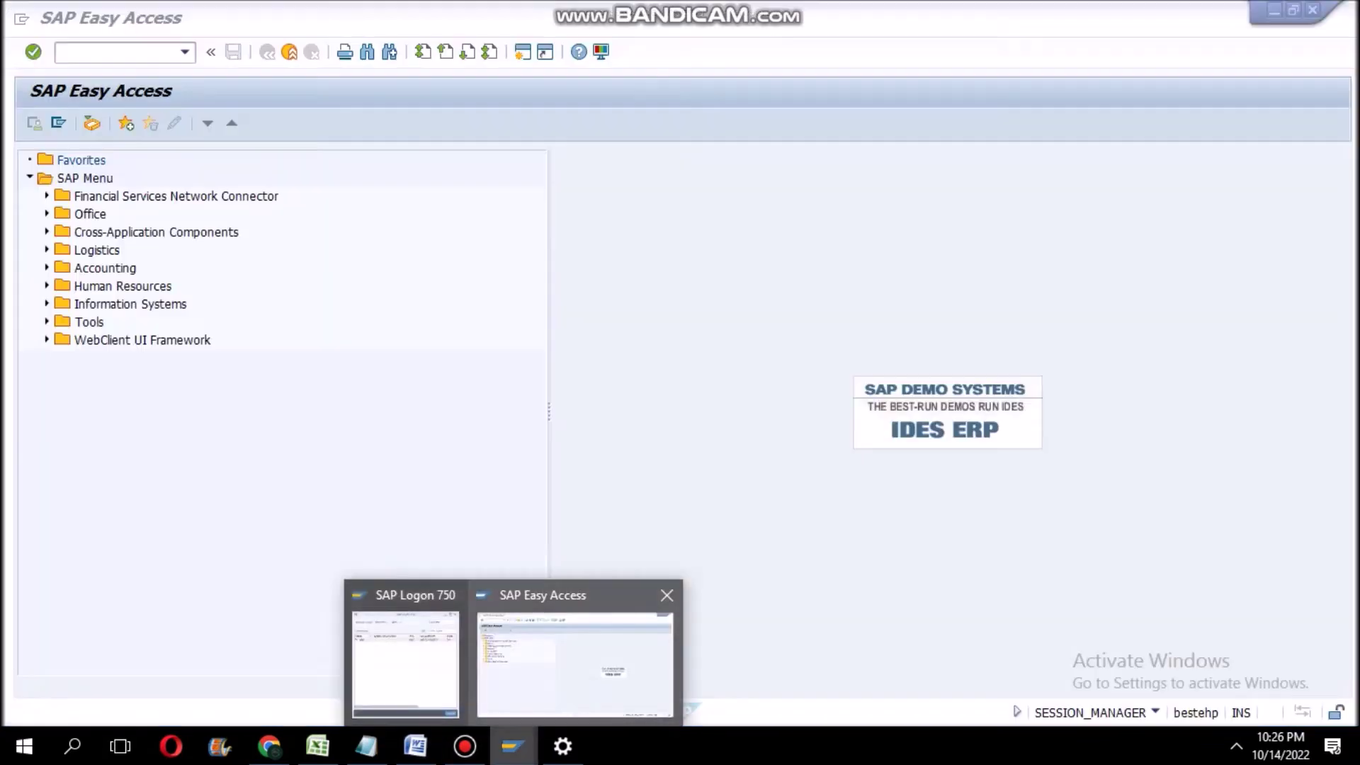
pyautogui.click(575, 664)
pyautogui.click(106, 53)
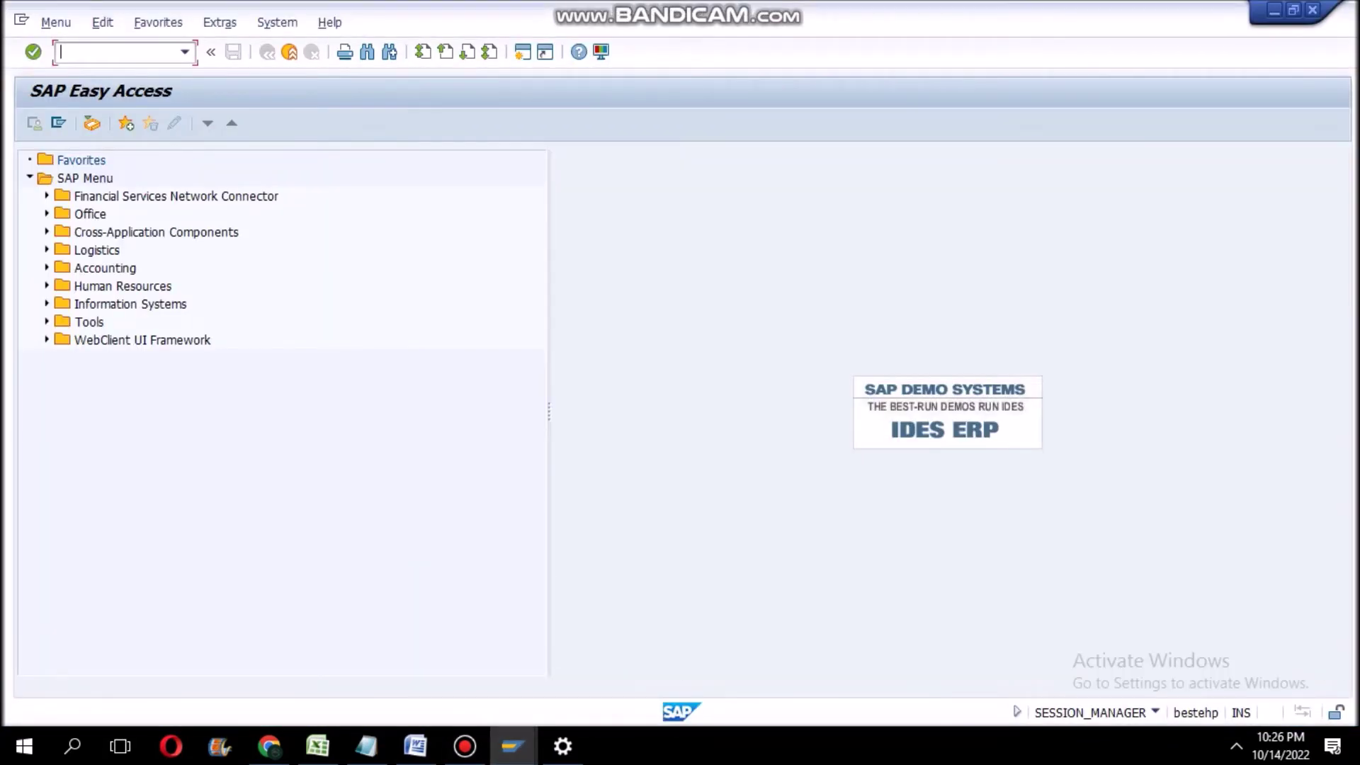
pyautogui.write('oms2')
pyautogui.press('Return')
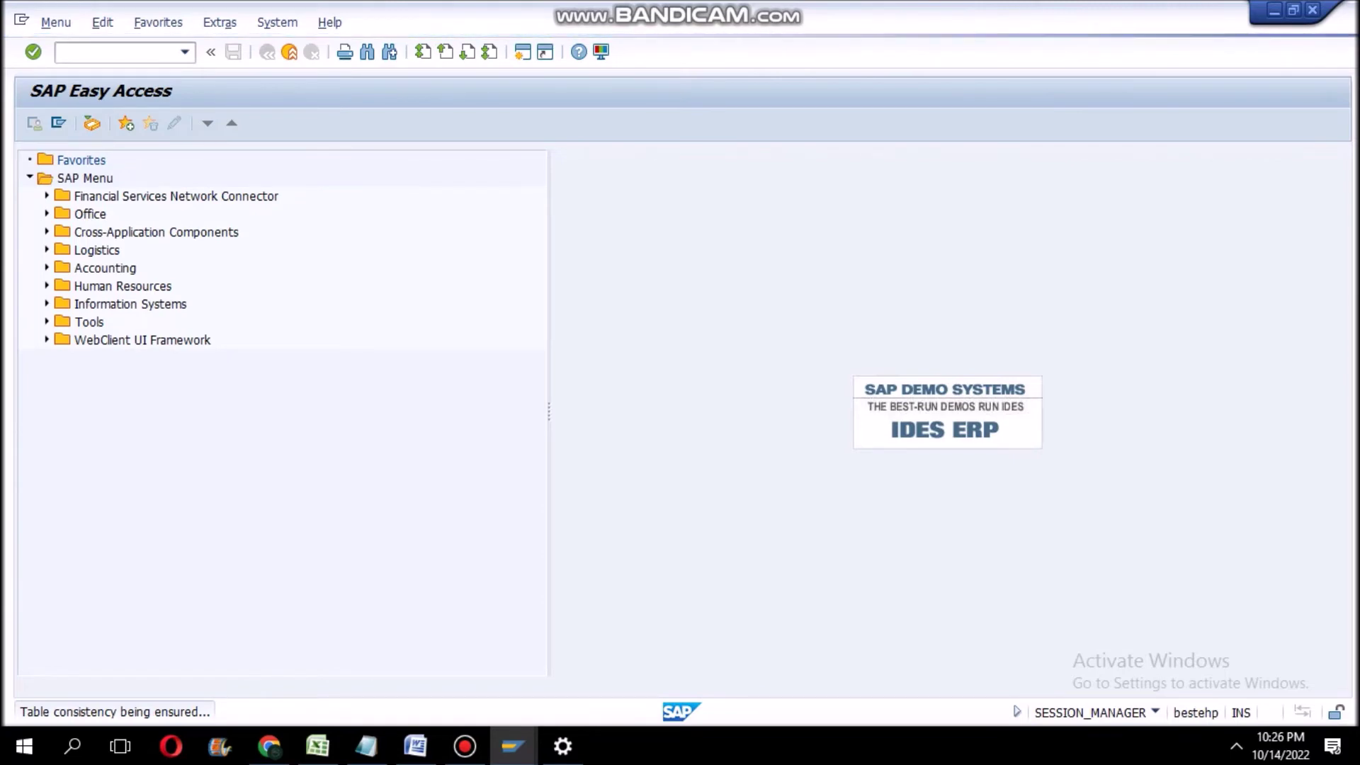
# Check the material type to enter in the Word notes and return to the SAP window.
pyautogui.click(415, 746)
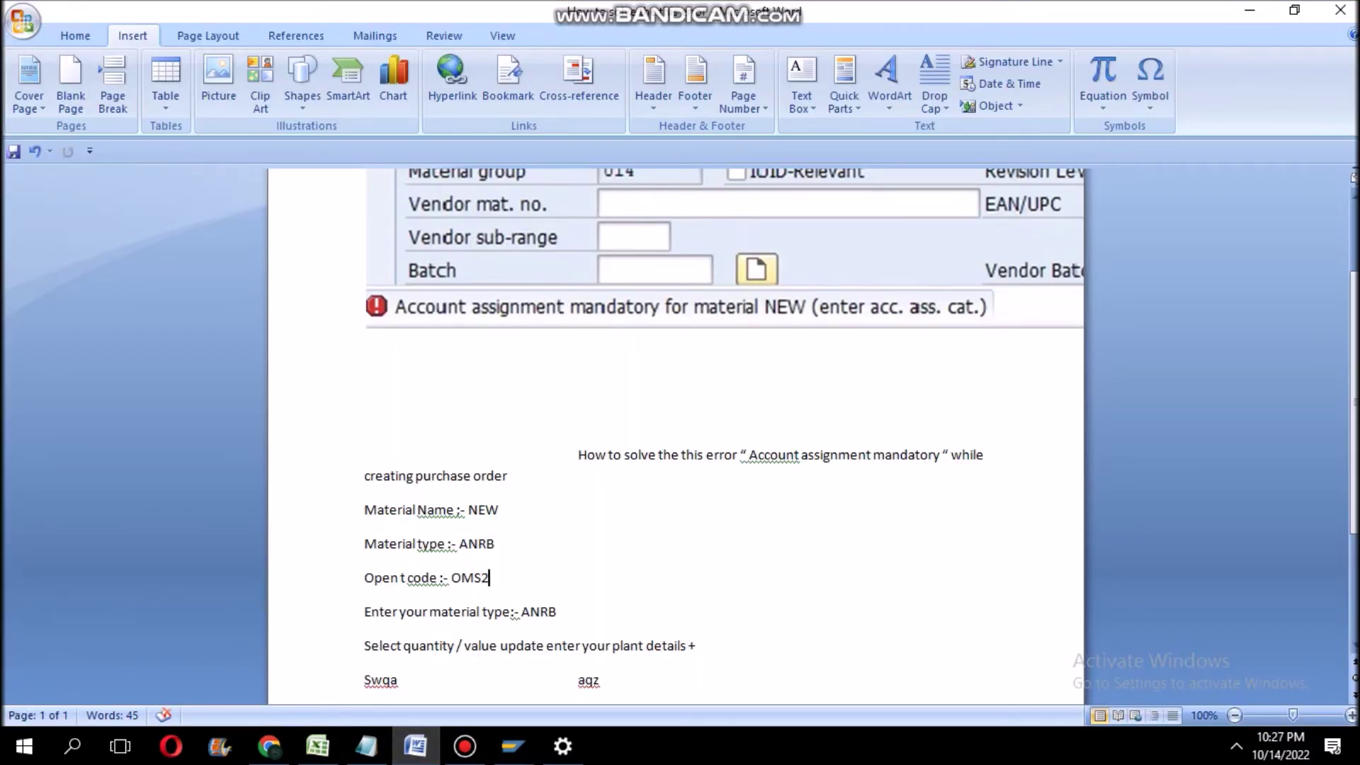
pyautogui.moveTo(496, 545); pyautogui.dragTo(459, 545)
pyautogui.click(558, 613)
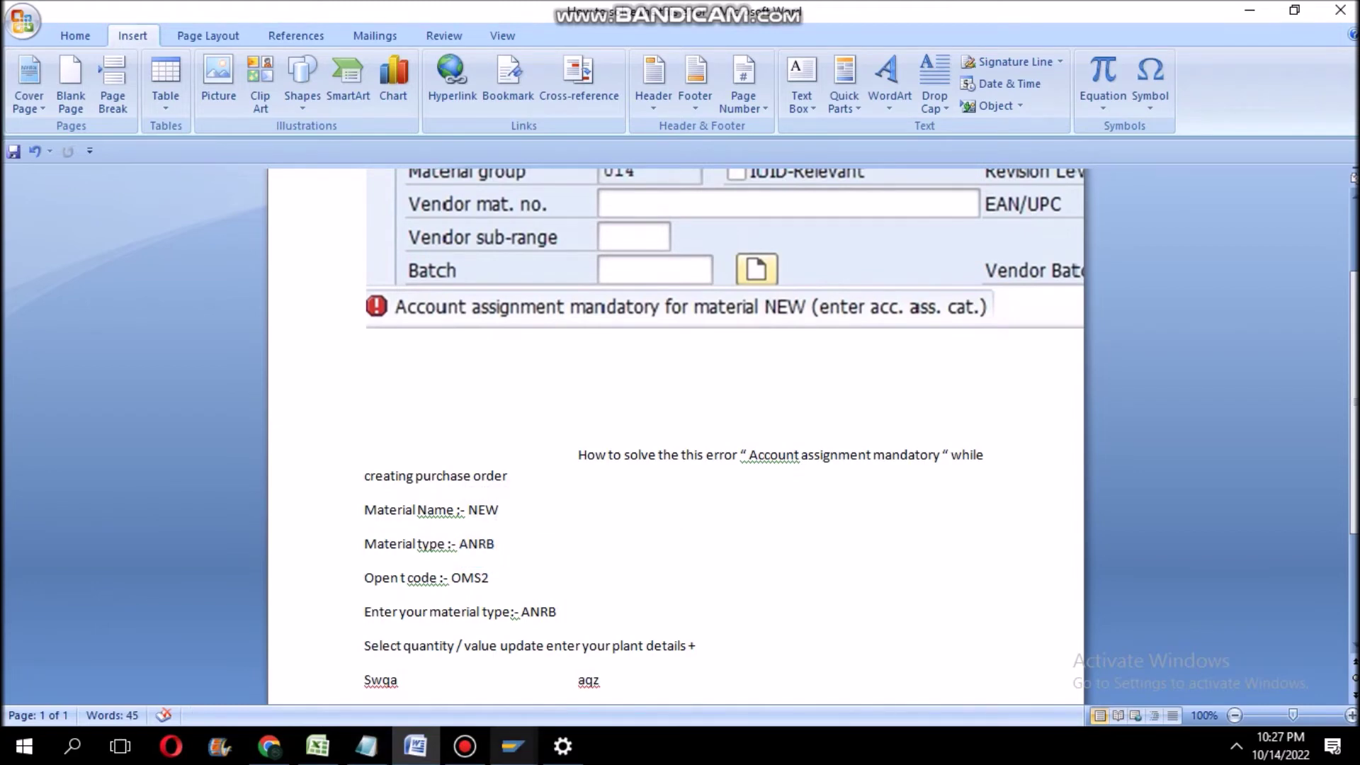
pyautogui.click(513, 746)
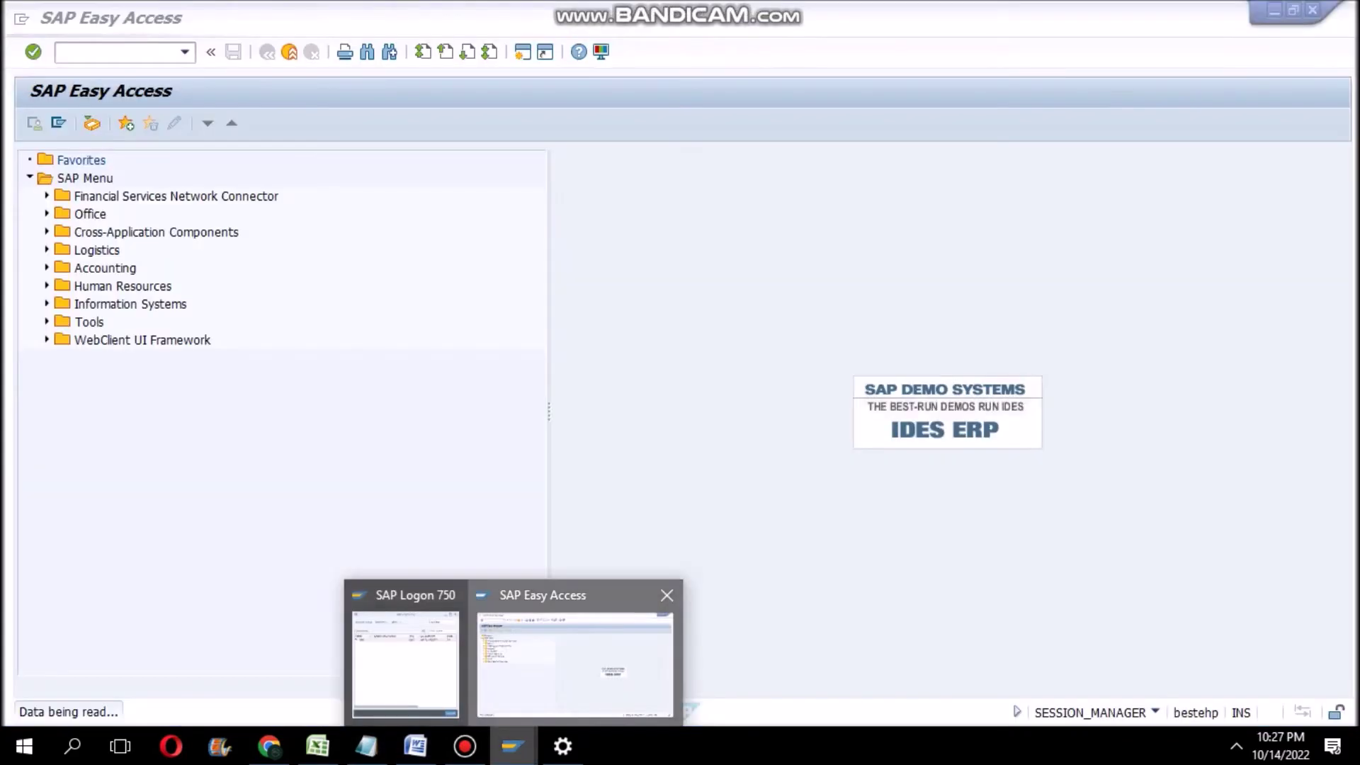
pyautogui.click(574, 662)
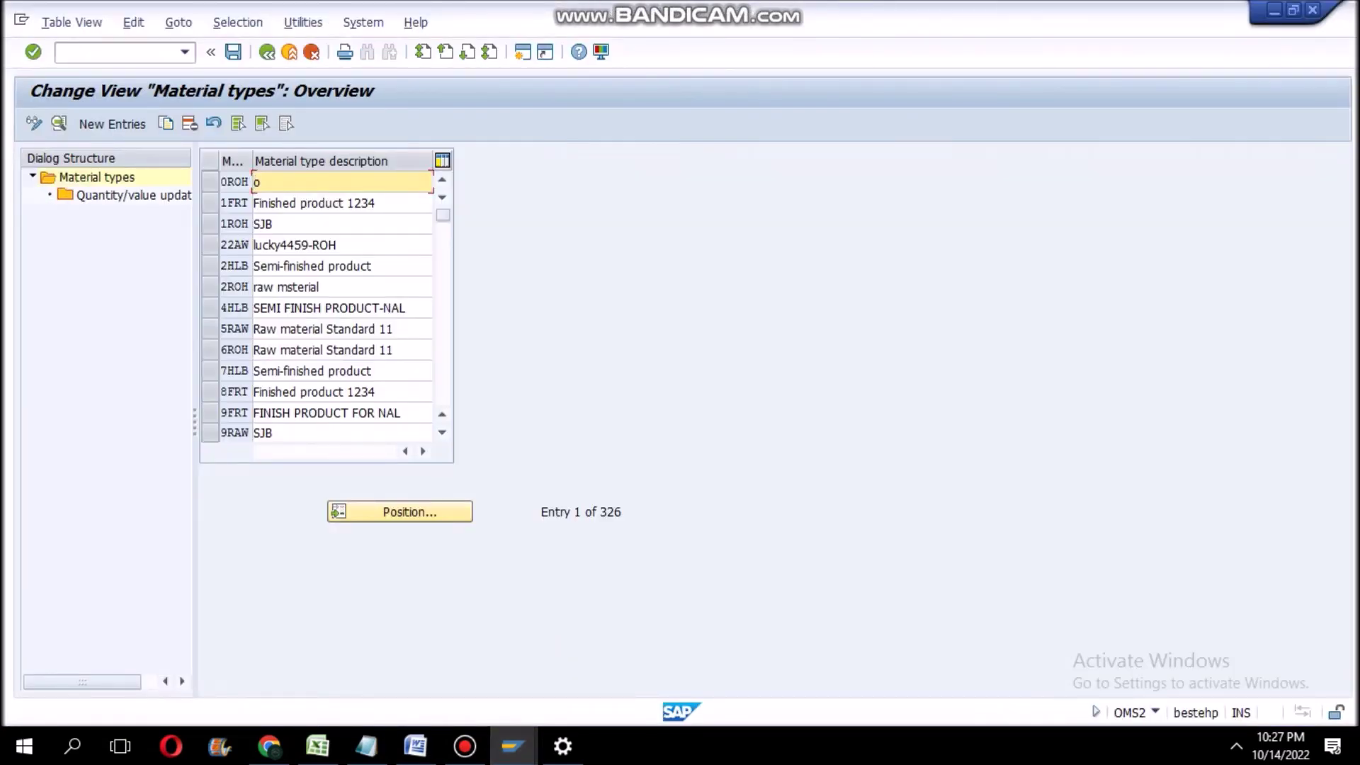
# Position the material types list on anrb, select that entry and open its quantity/value updating settings.
pyautogui.click(400, 512)
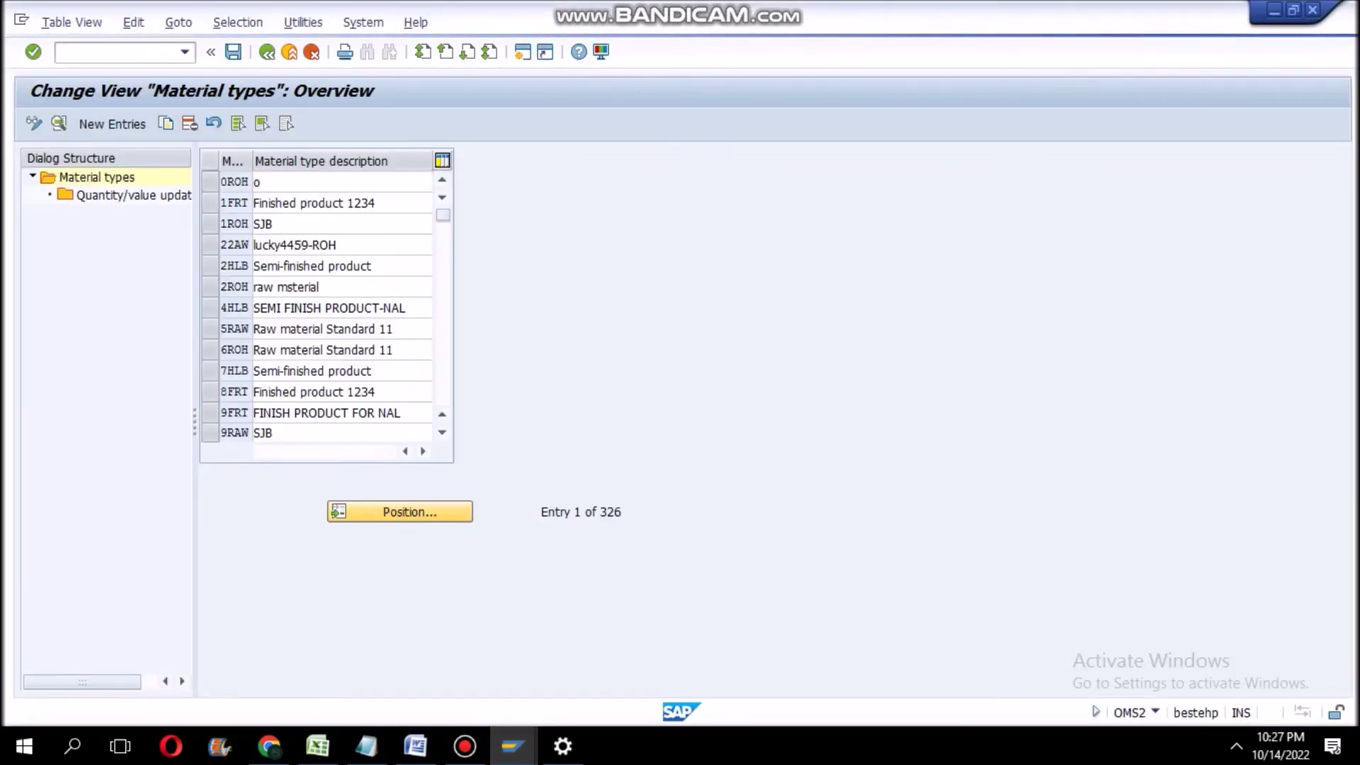
pyautogui.write('anrb')
pyautogui.press('Return')
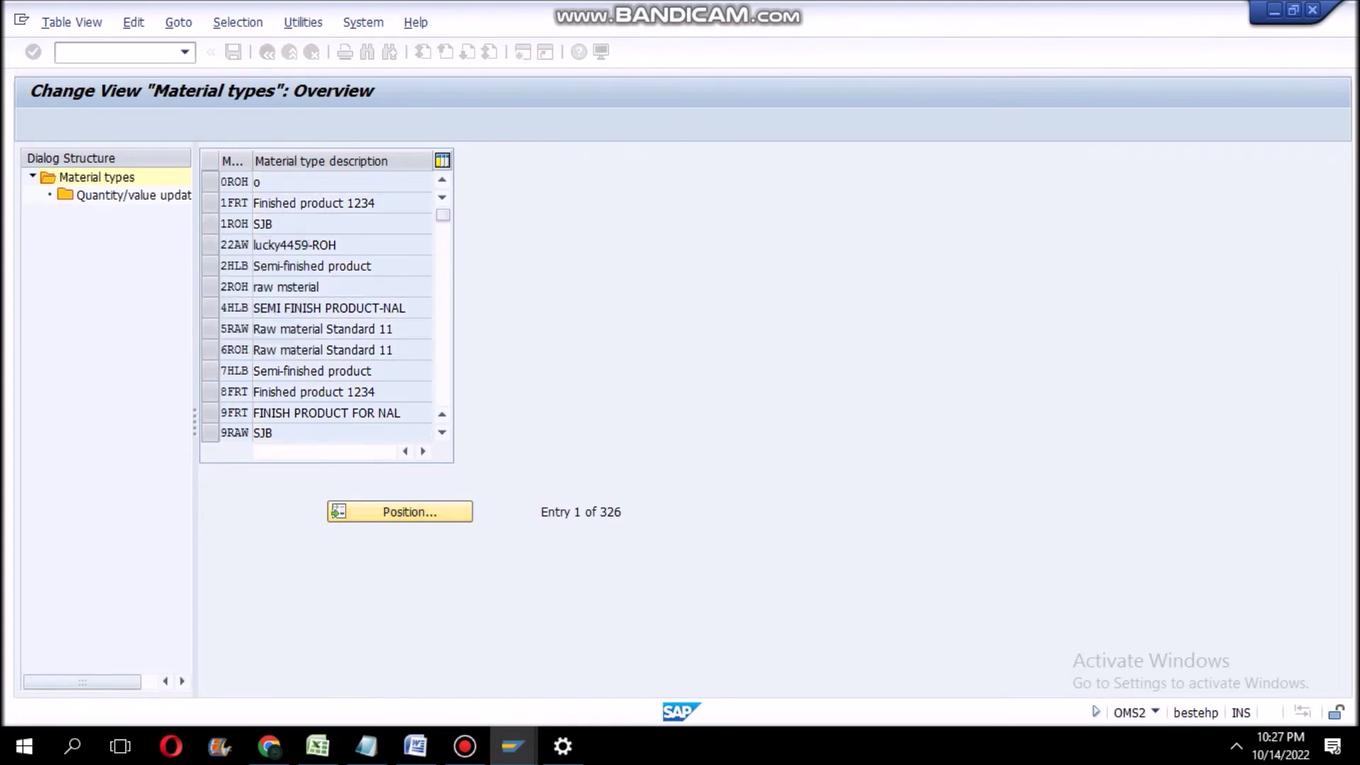
pyautogui.click(211, 182)
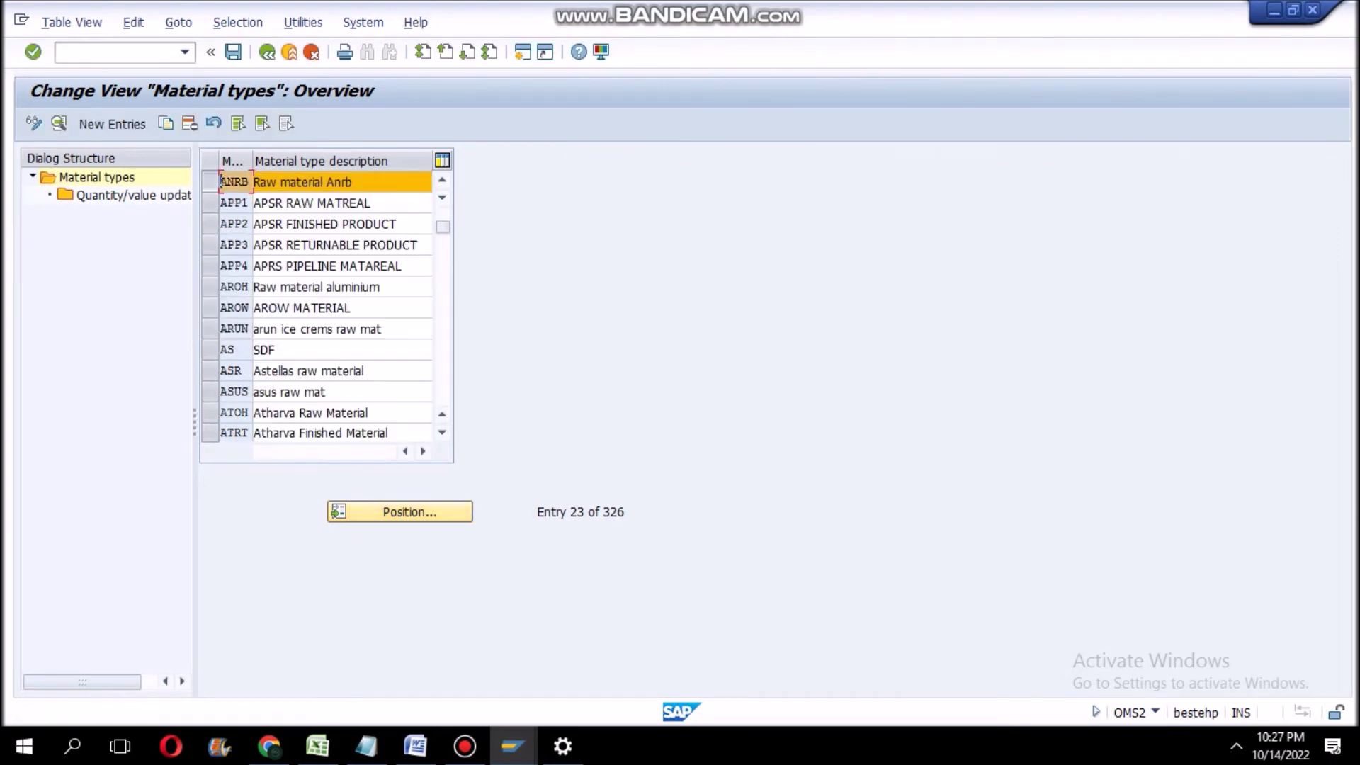
pyautogui.doubleClick(133, 195)
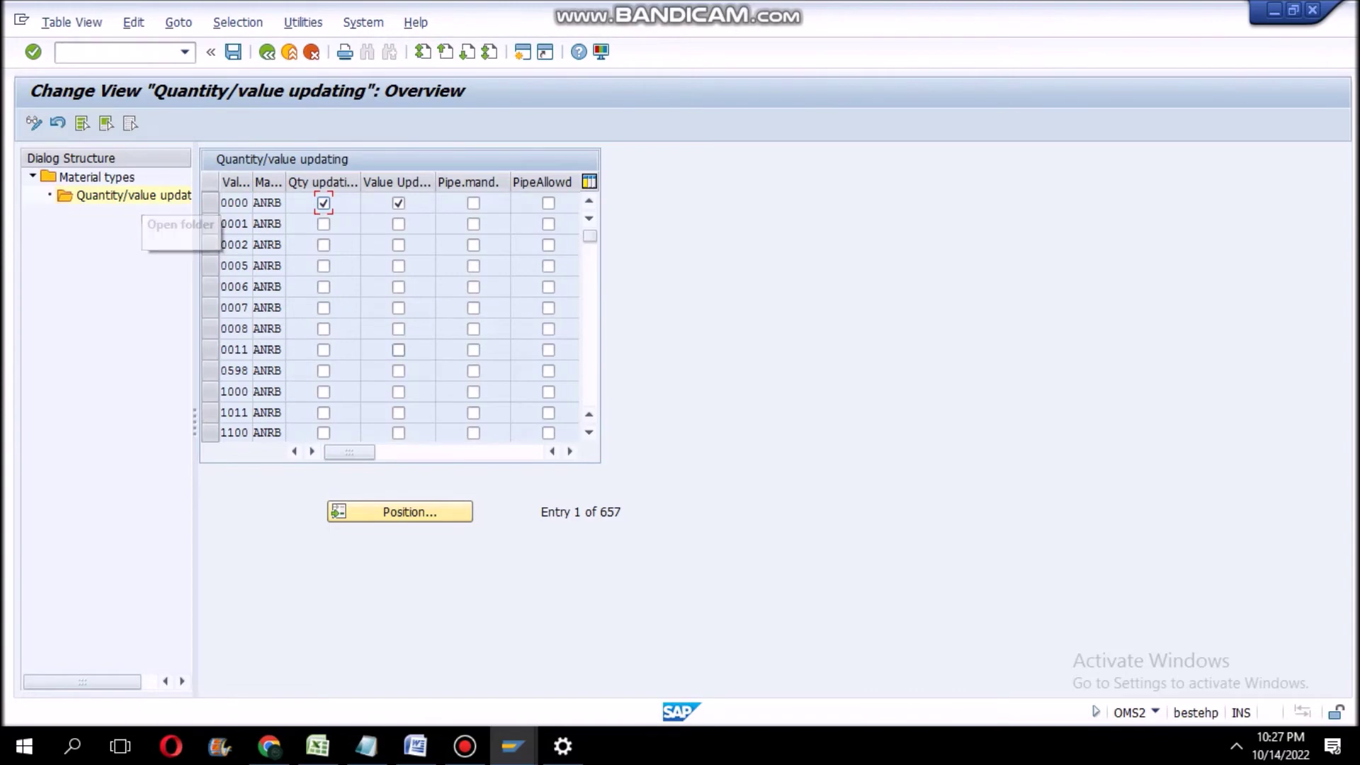
# Position the quantity/value updating list on valuation area anrb.
pyautogui.click(400, 512)
pyautogui.click(323, 203)
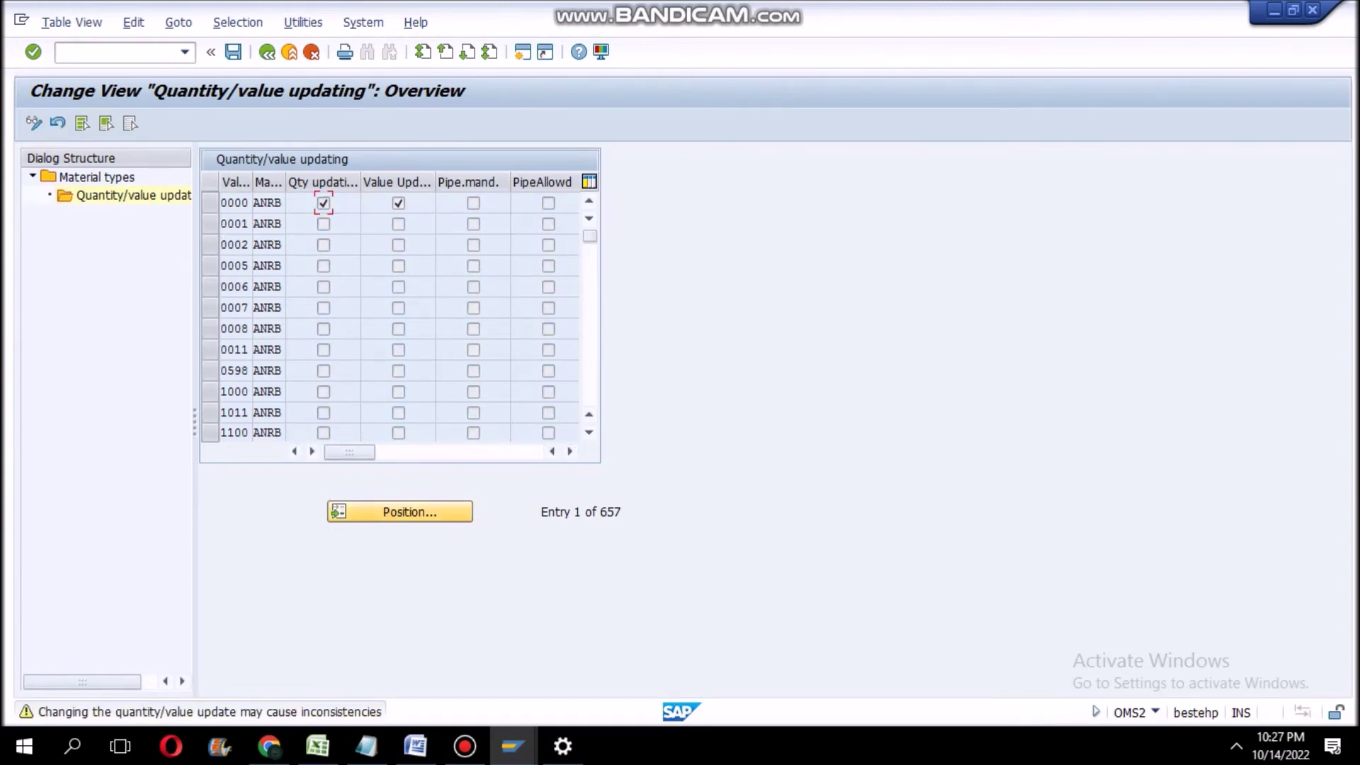
pyautogui.click(400, 511)
pyautogui.write('an')
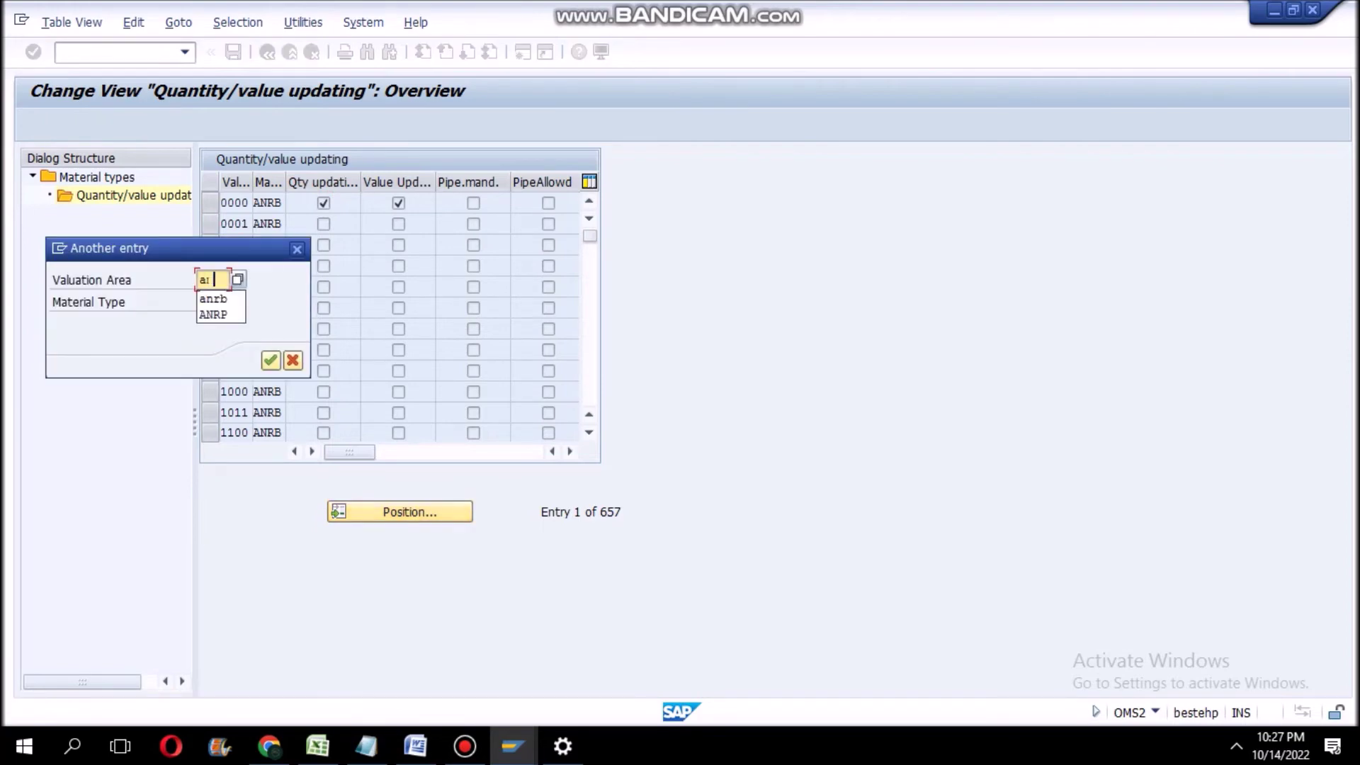
pyautogui.write('rb')
pyautogui.press('Return')
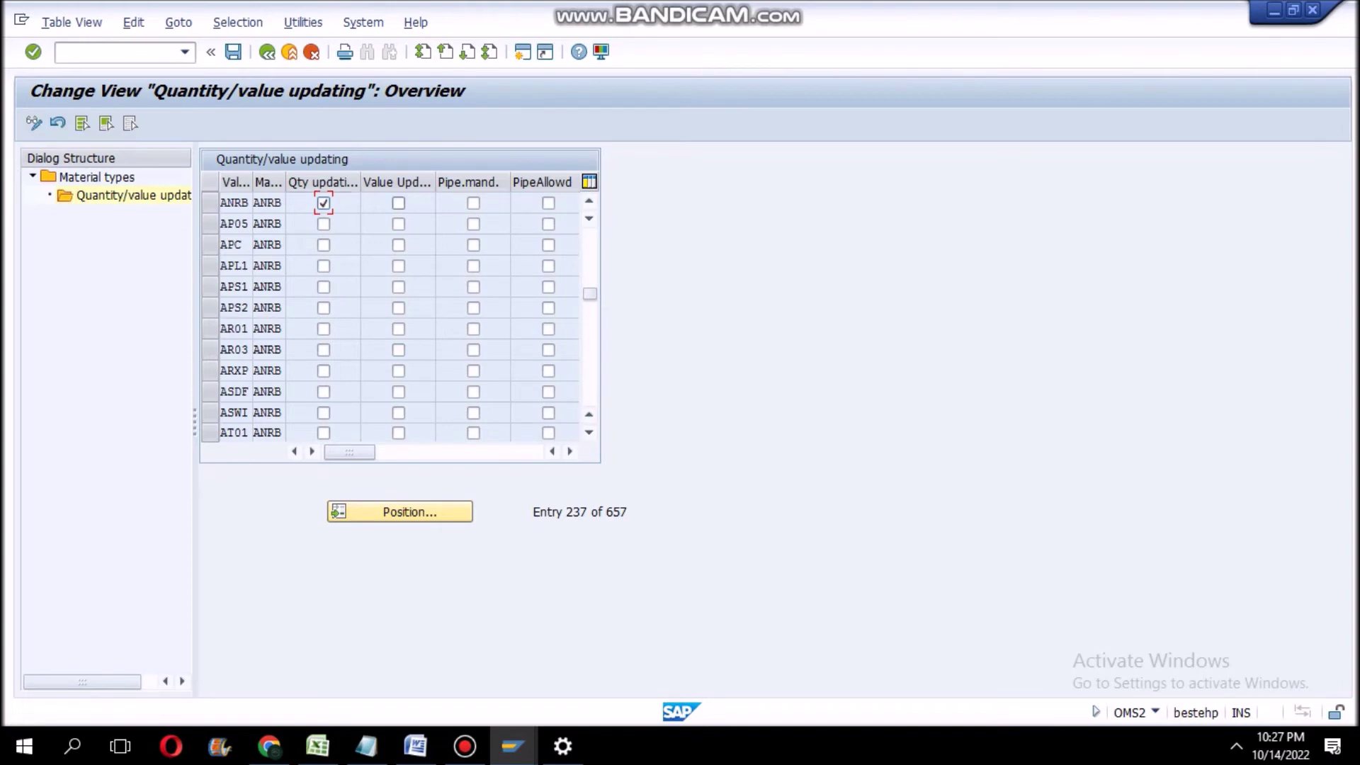
# Turn on value updating for valuation area ANRB and save the change under the proposed customizing request.
pyautogui.click(399, 204)
pyautogui.click(233, 52)
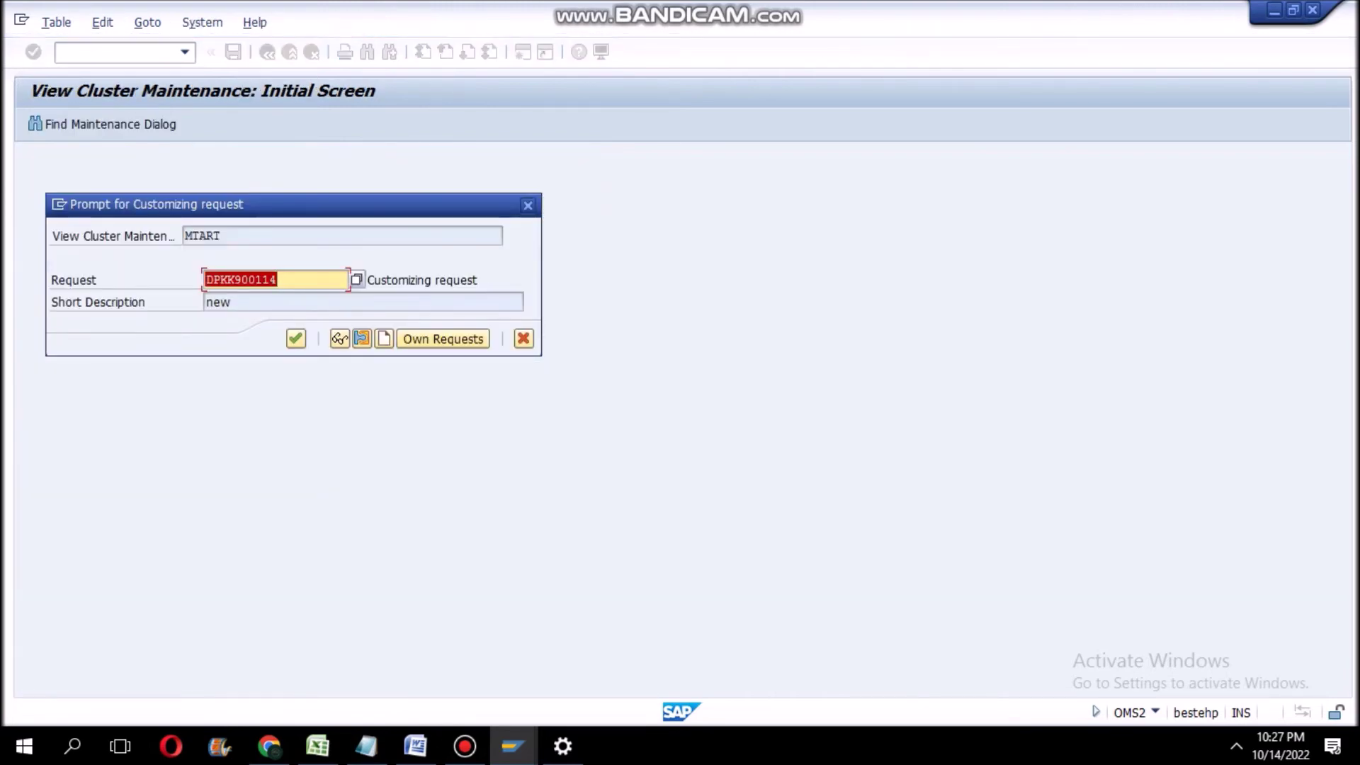
pyautogui.click(296, 338)
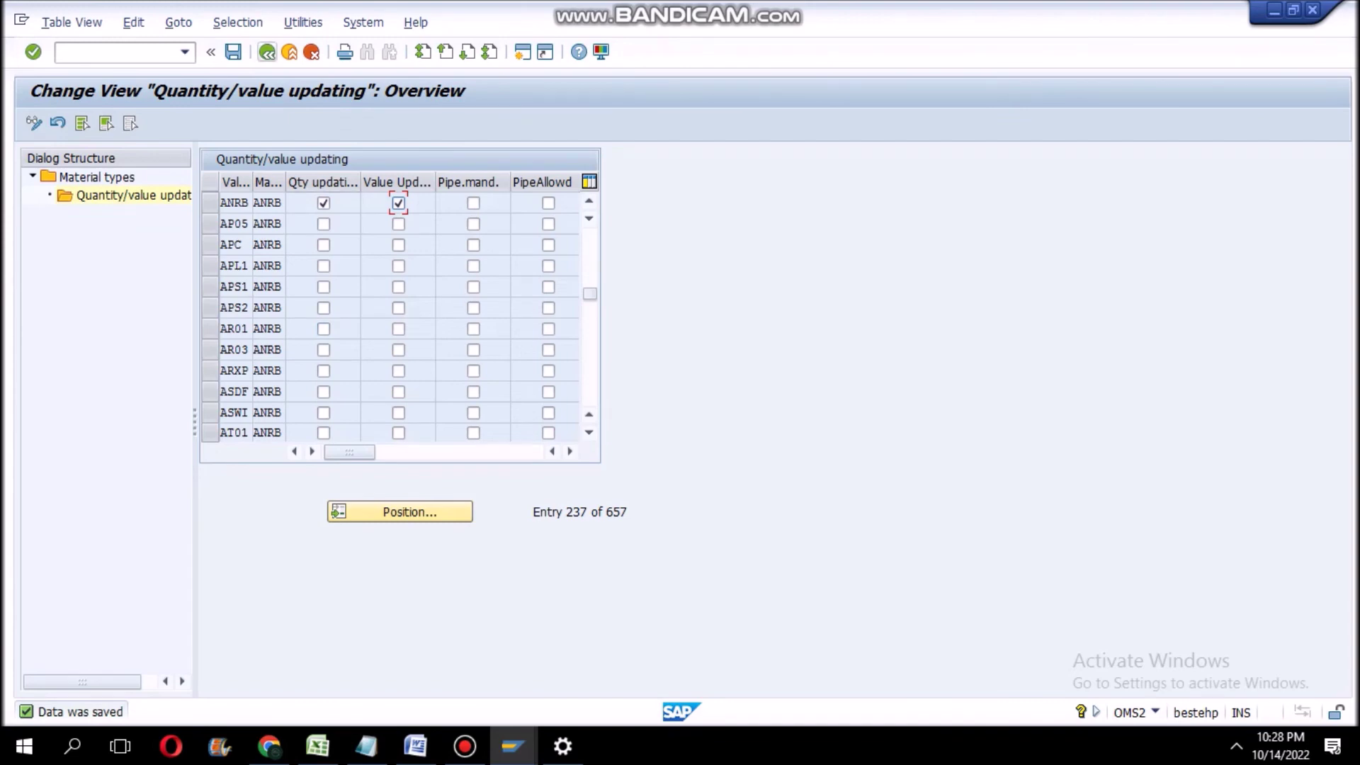
# Leave OMS2, run transaction ME21N and paste the vendor account number into the new standard purchase order.
pyautogui.click(289, 53)
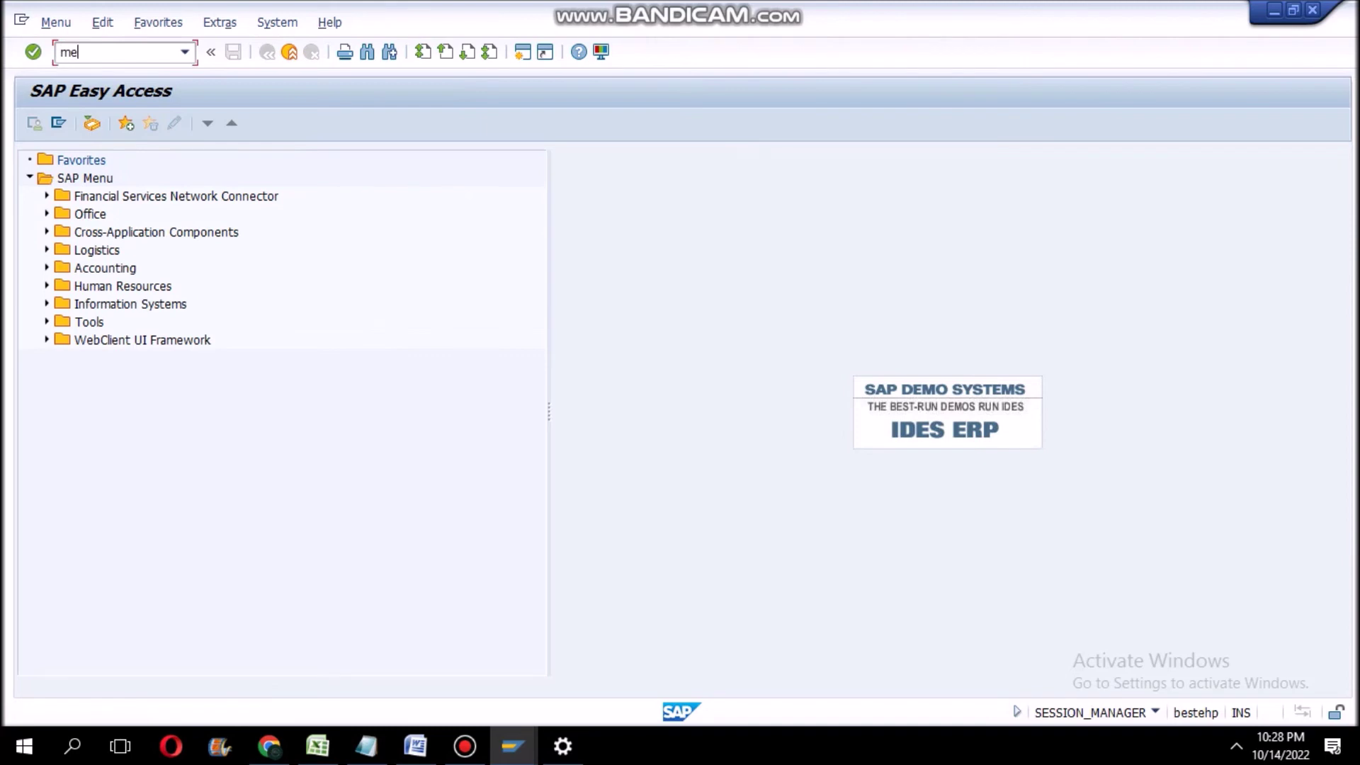
pyautogui.press('Return')
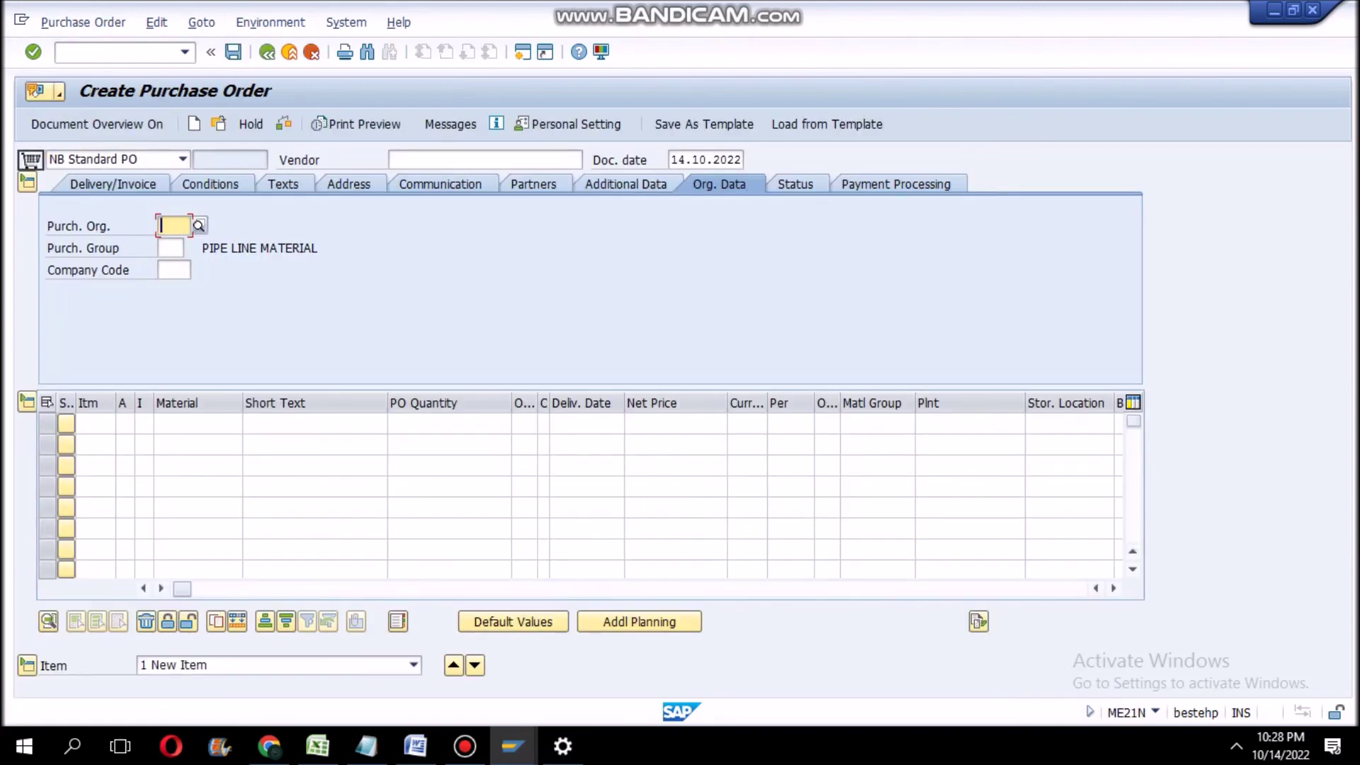
pyautogui.click(462, 161)
pyautogui.click(462, 162)
pyautogui.click(462, 175)
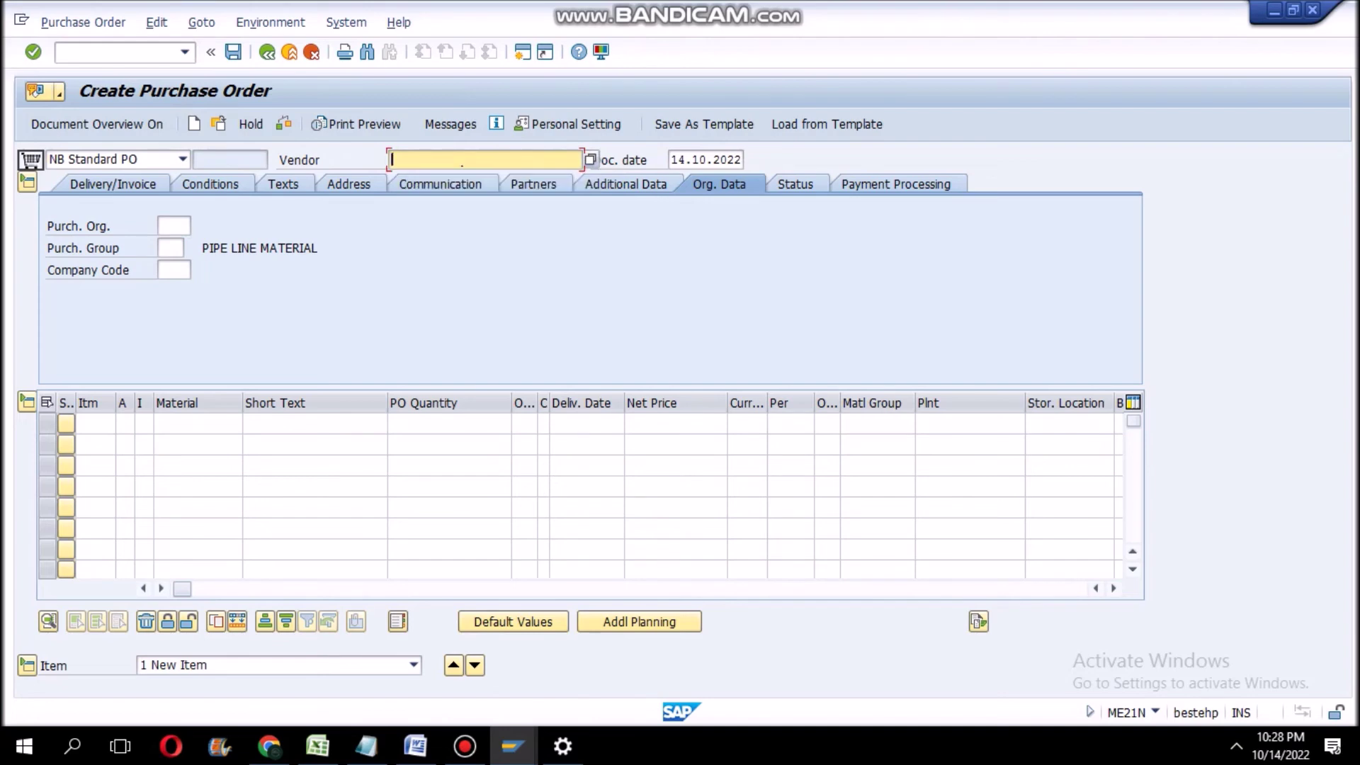
pyautogui.hotkey('ctrl', 'v')
# Fill in the organizational data with purchasing organization anrp, purchasing group v12 and company code anrb.
pyautogui.click(174, 226)
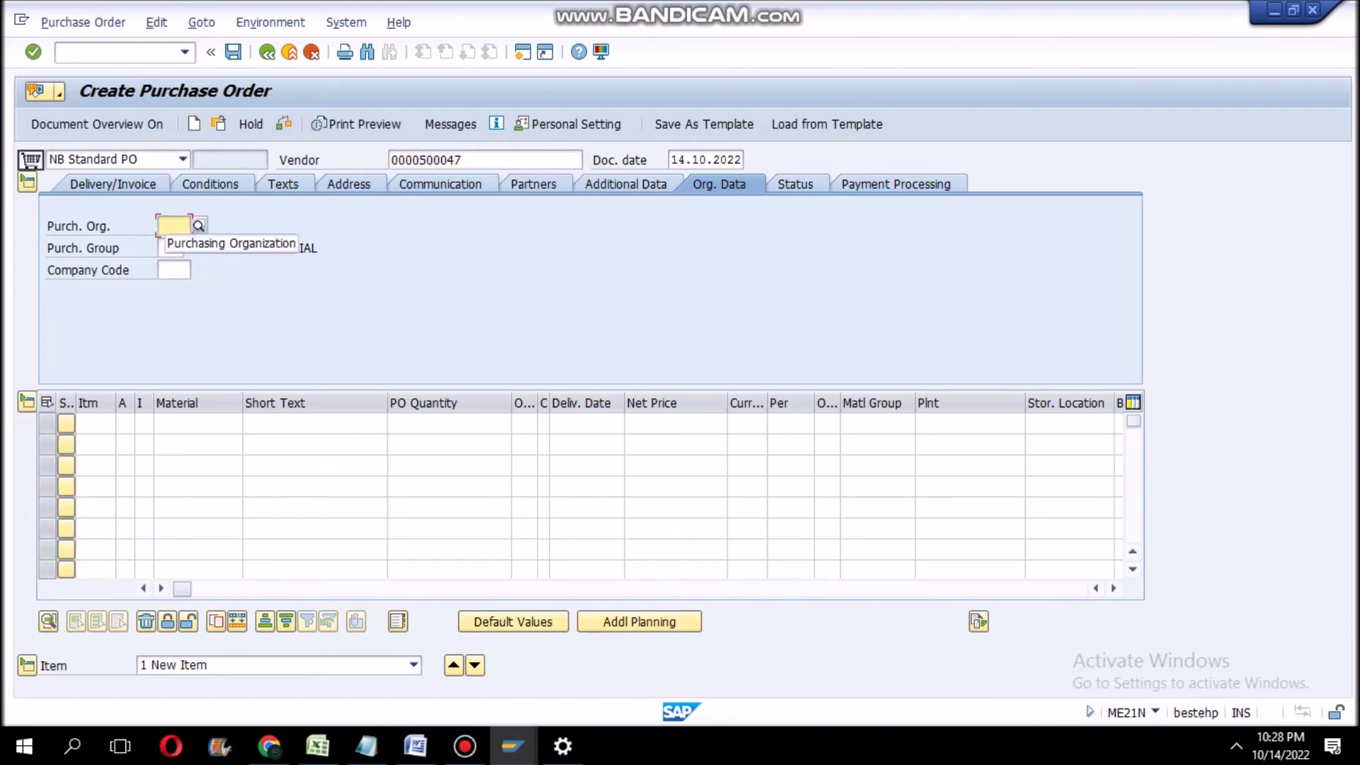
pyautogui.write('anrp')
pyautogui.press('Tab')
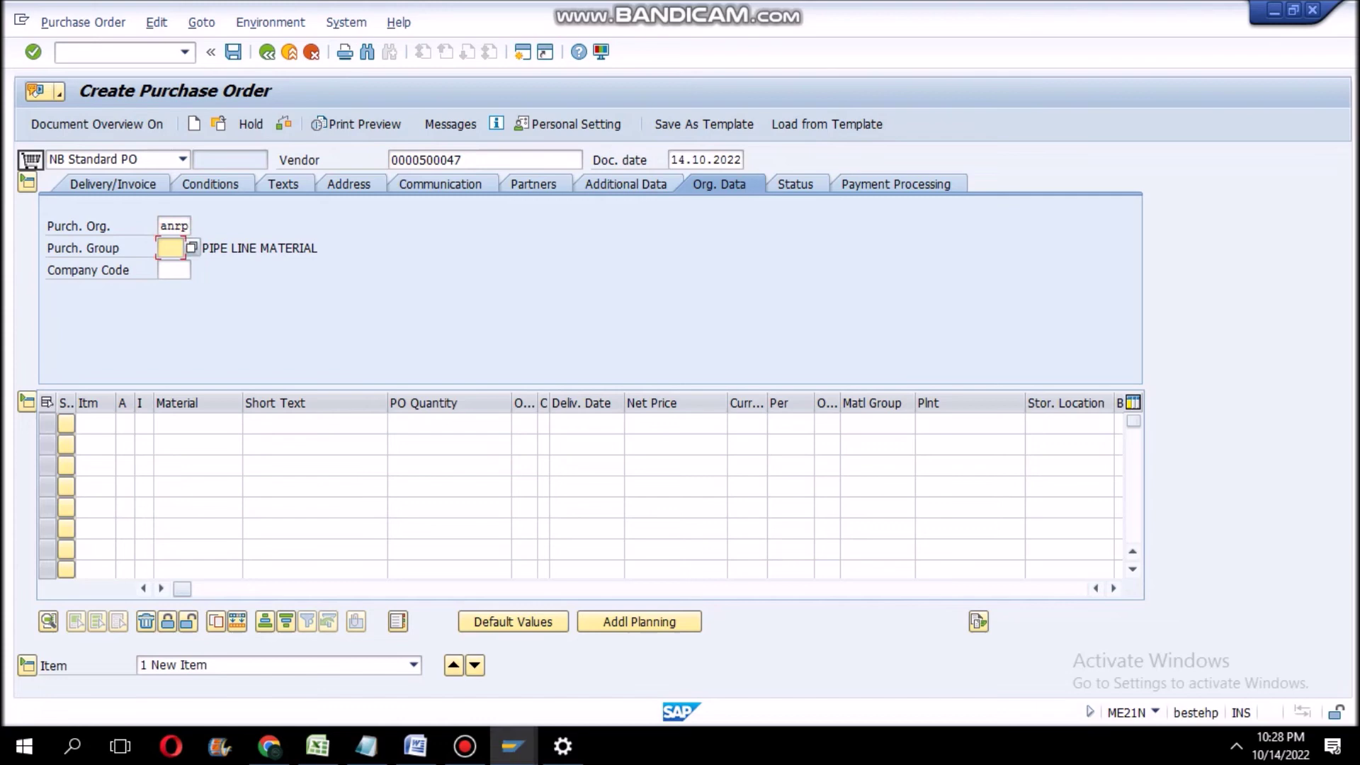
pyautogui.write('v12')
pyautogui.press('Tab')
pyautogui.write('a')
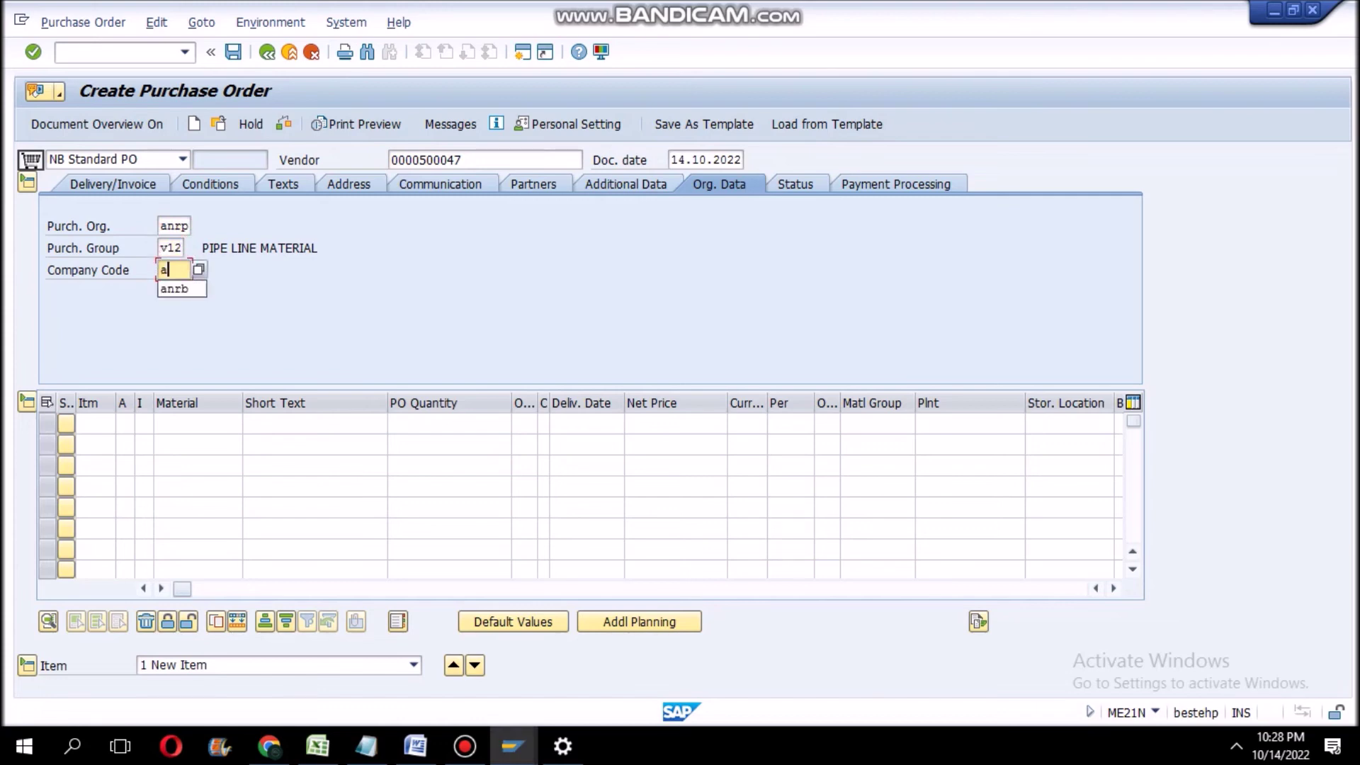
pyautogui.write('nrb')
pyautogui.press('Return')
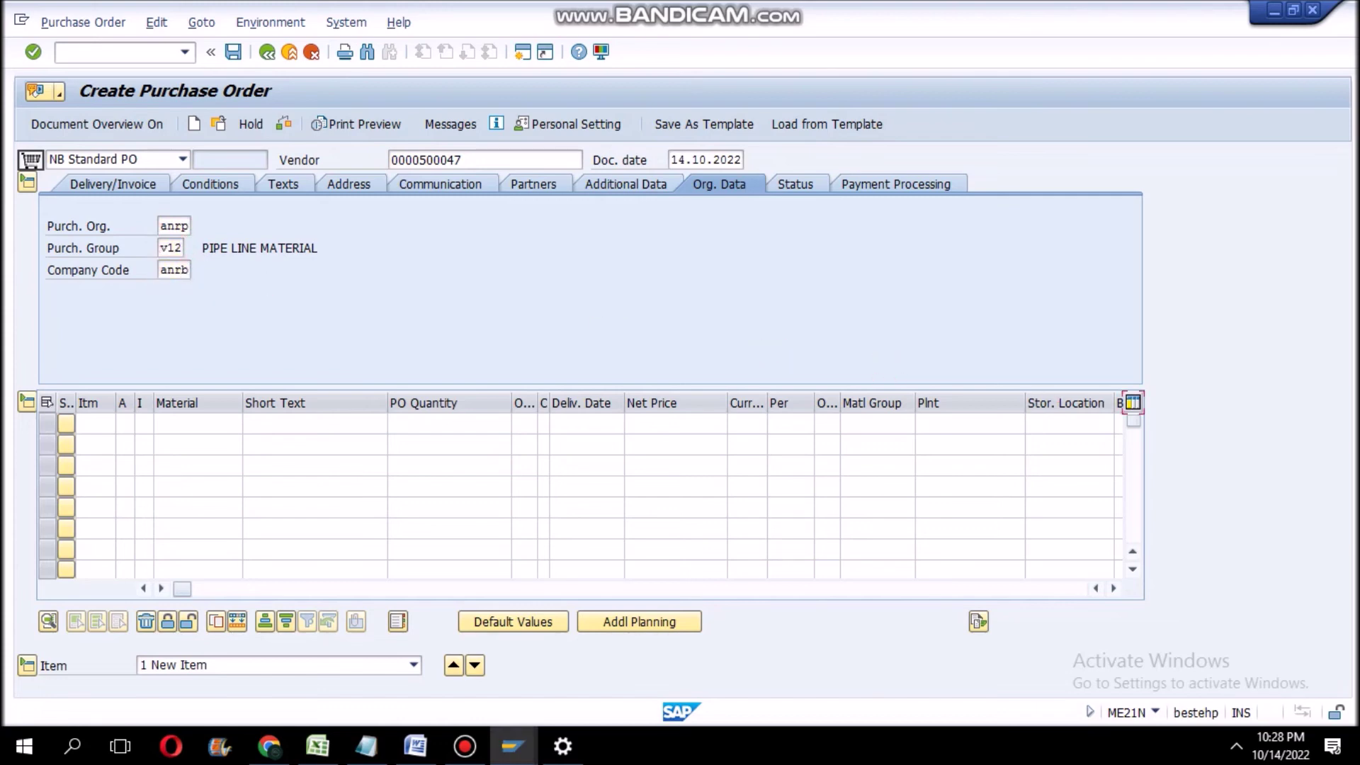
# Enter material new with a PO quantity of 100 in the first item row.
pyautogui.click(198, 424)
pyautogui.write('new')
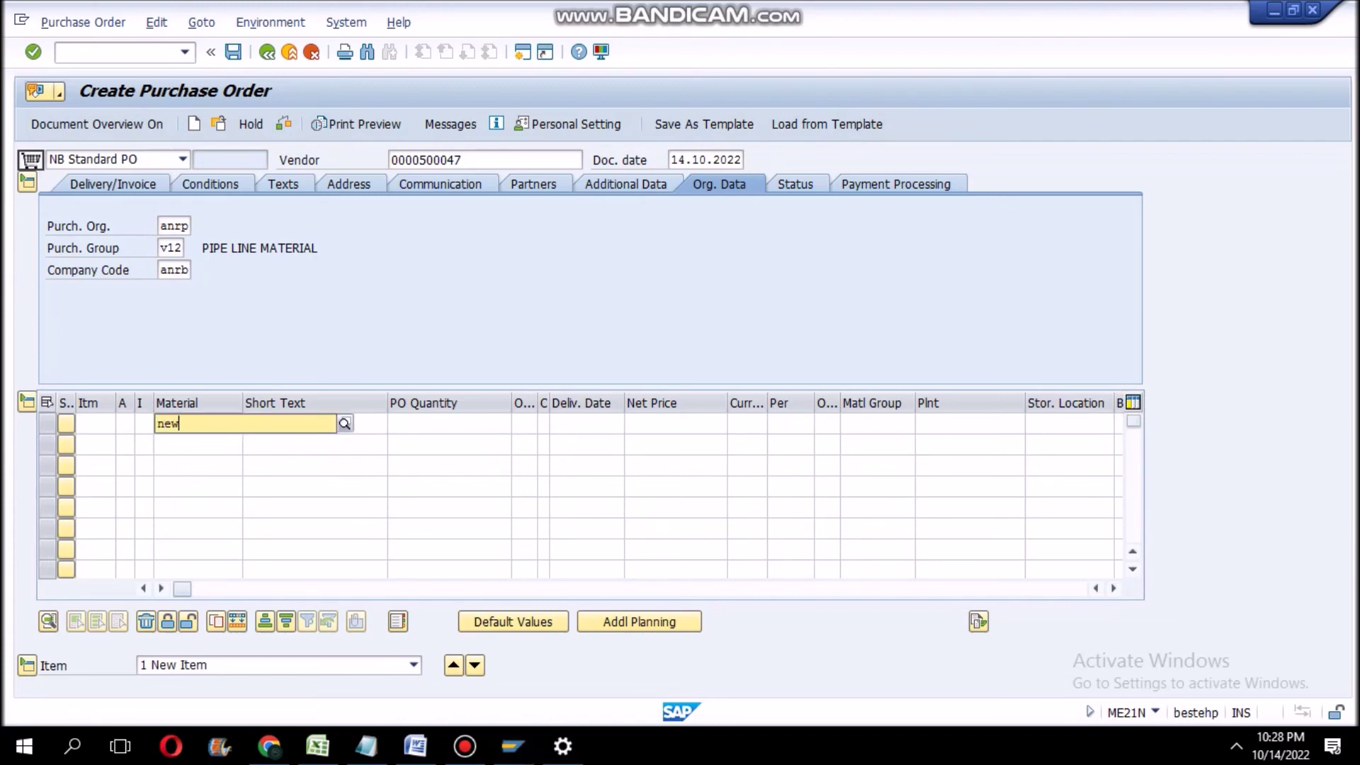
pyautogui.press('Tab')
pyautogui.press('Tab')
pyautogui.write('1')
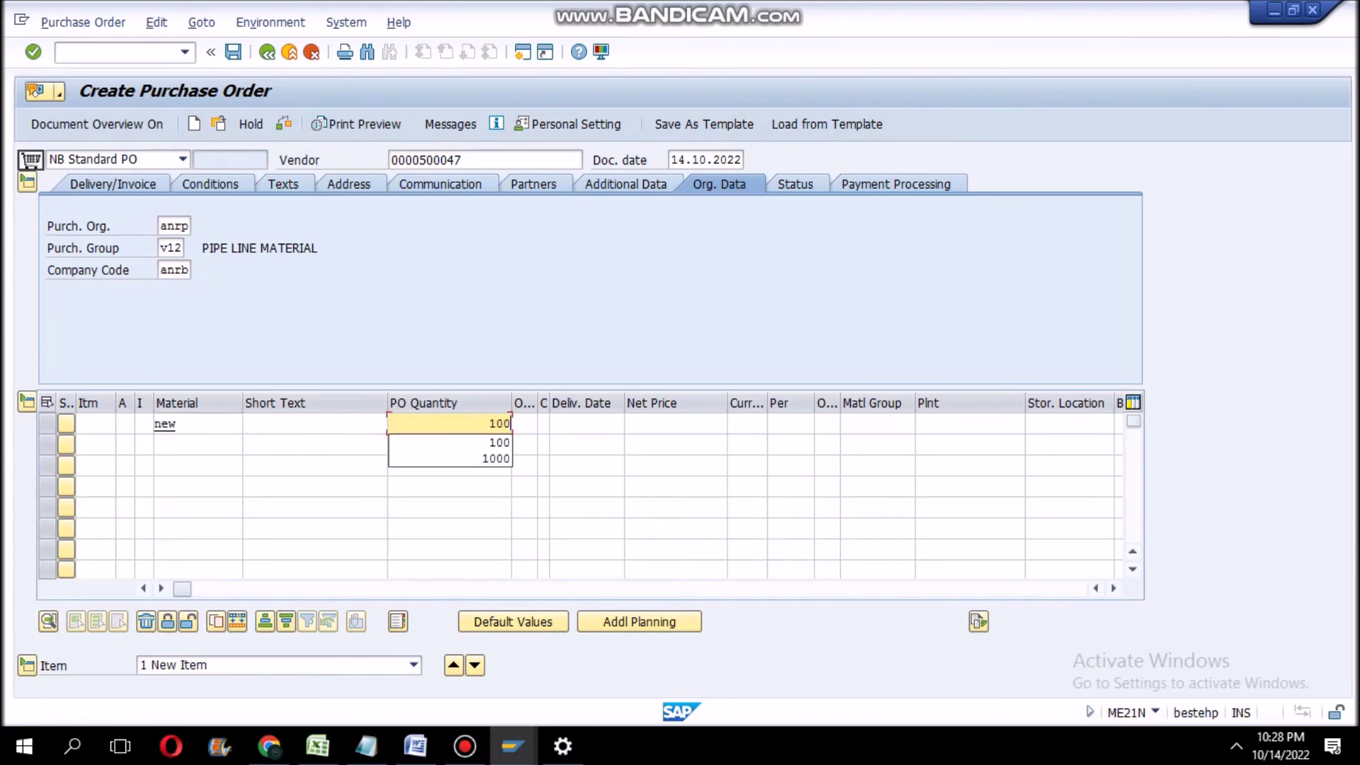
# Set the item's net price to 1000 and its currency to inr.
pyautogui.press('Tab')
pyautogui.press('Tab')
pyautogui.press('Tab')
pyautogui.press('Tab')
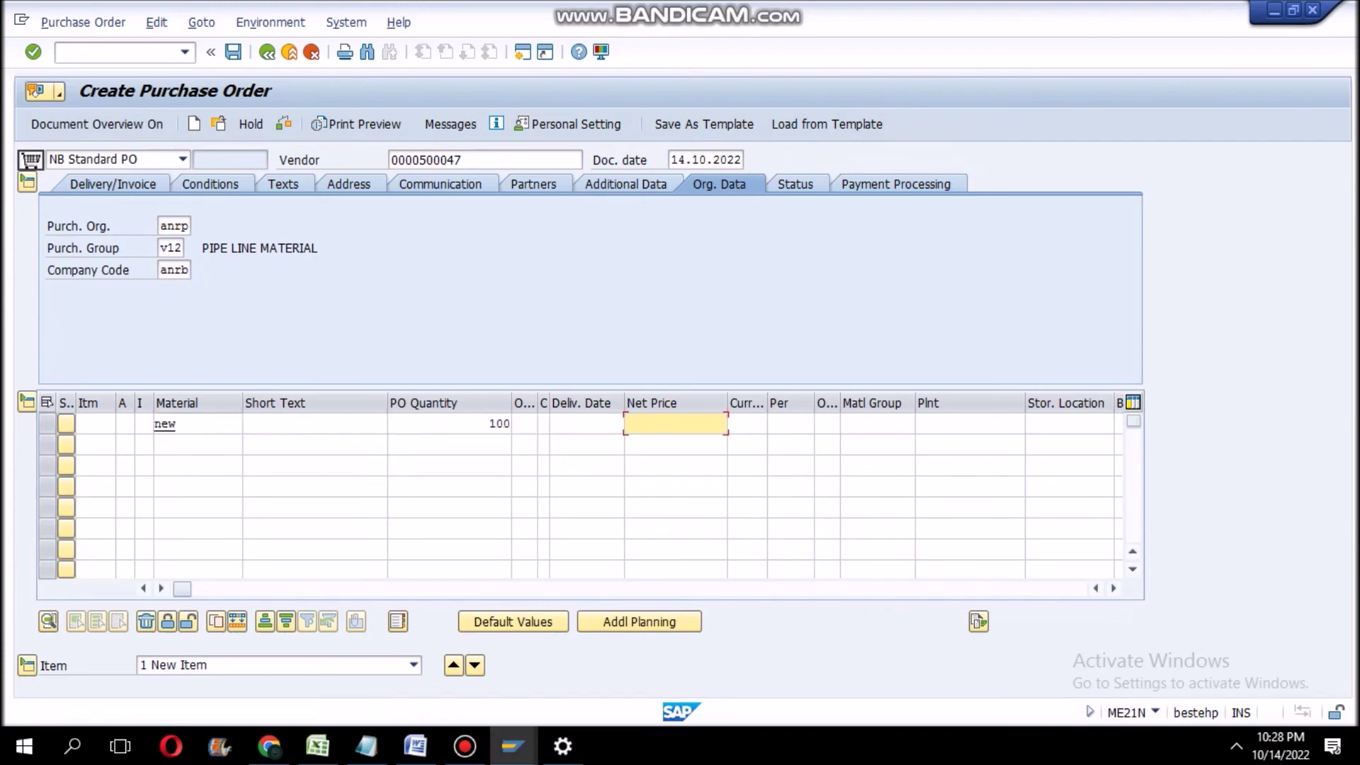
pyautogui.write('1000')
pyautogui.press('Tab')
pyautogui.write('inr')
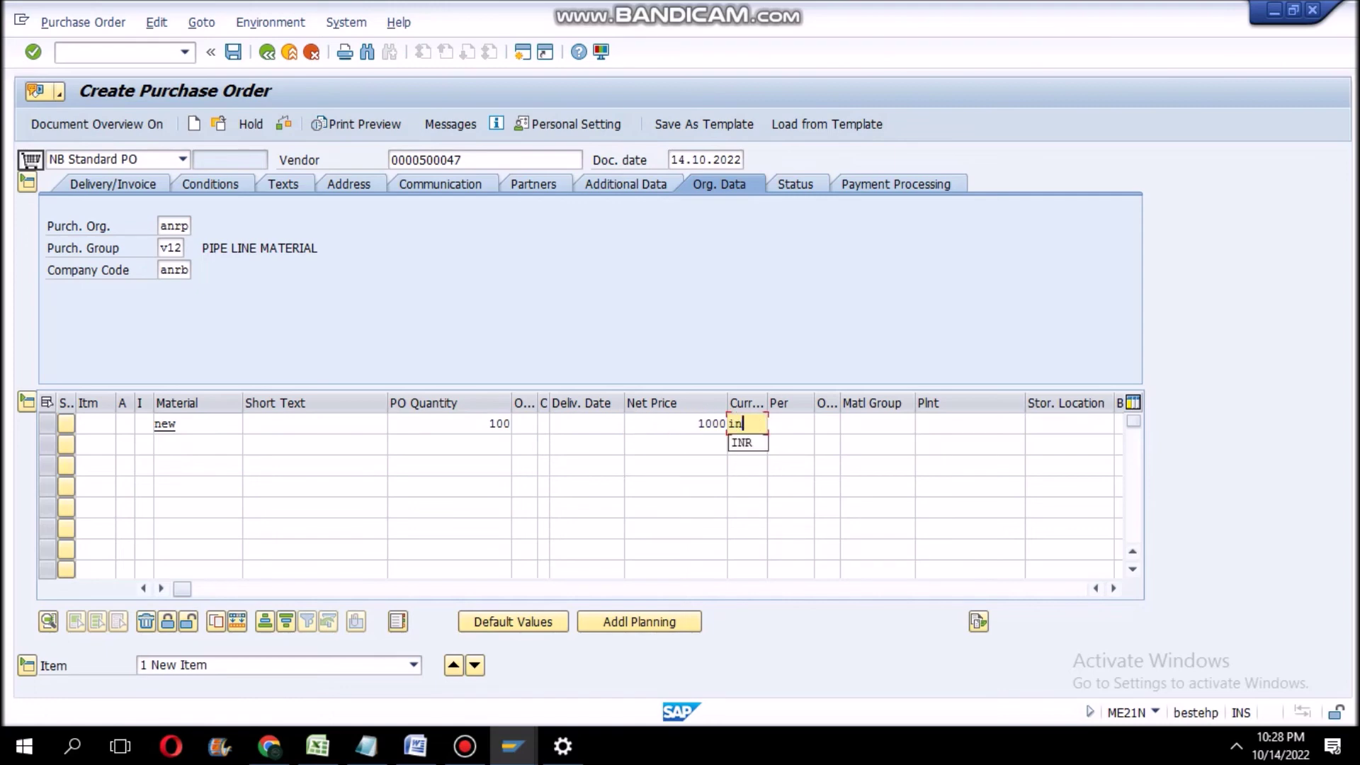
# Set the item's plant to anrb, then check and save the purchase order.
pyautogui.press('Tab')
pyautogui.press('Tab')
pyautogui.press('Tab')
pyautogui.press('Tab')
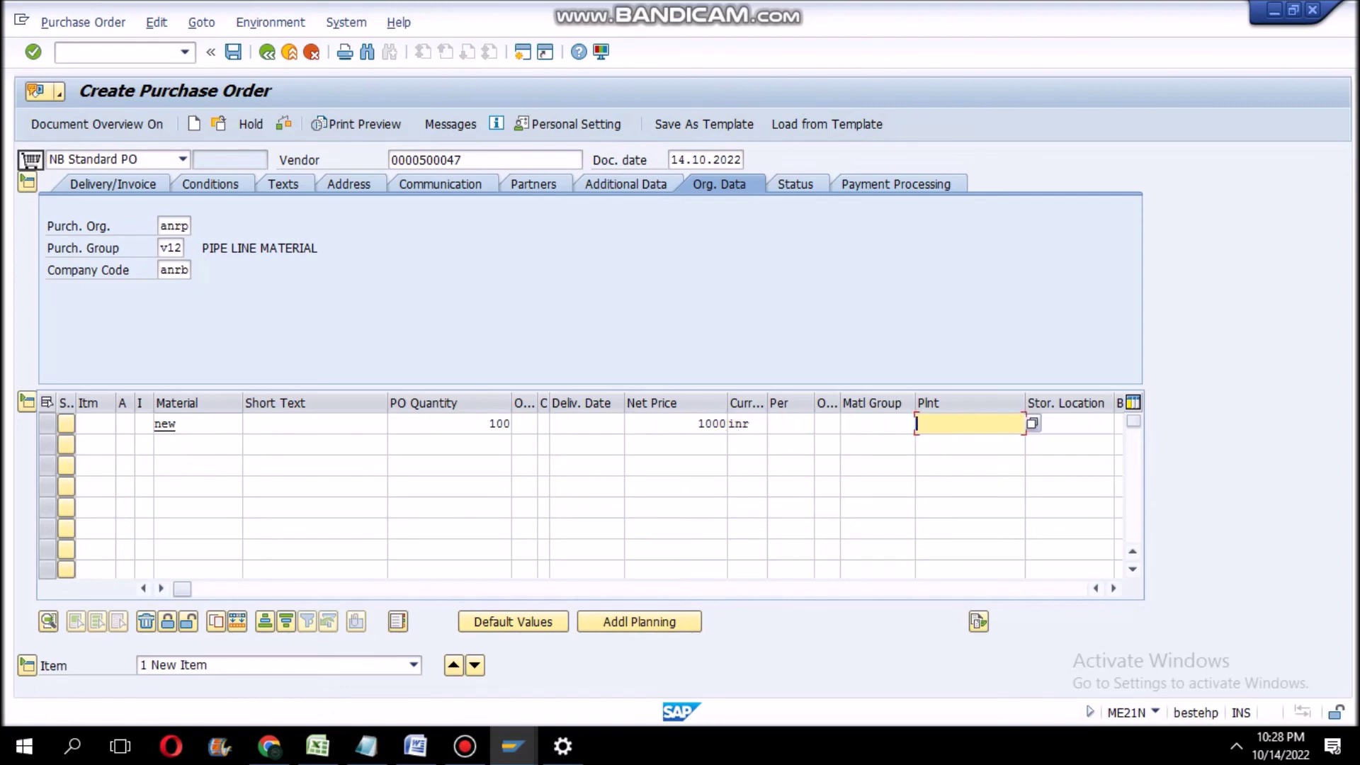
pyautogui.write('anrb')
pyautogui.press('Return')
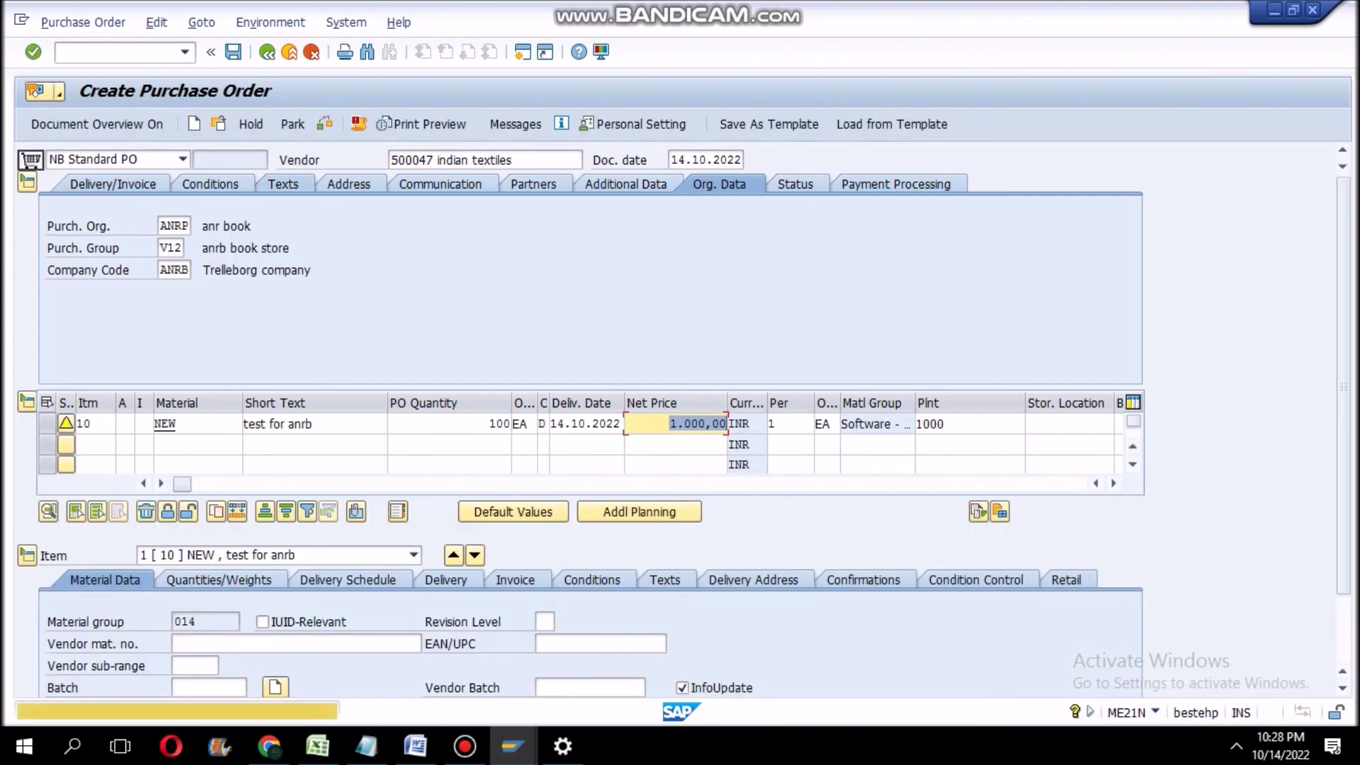
pyautogui.click(326, 124)
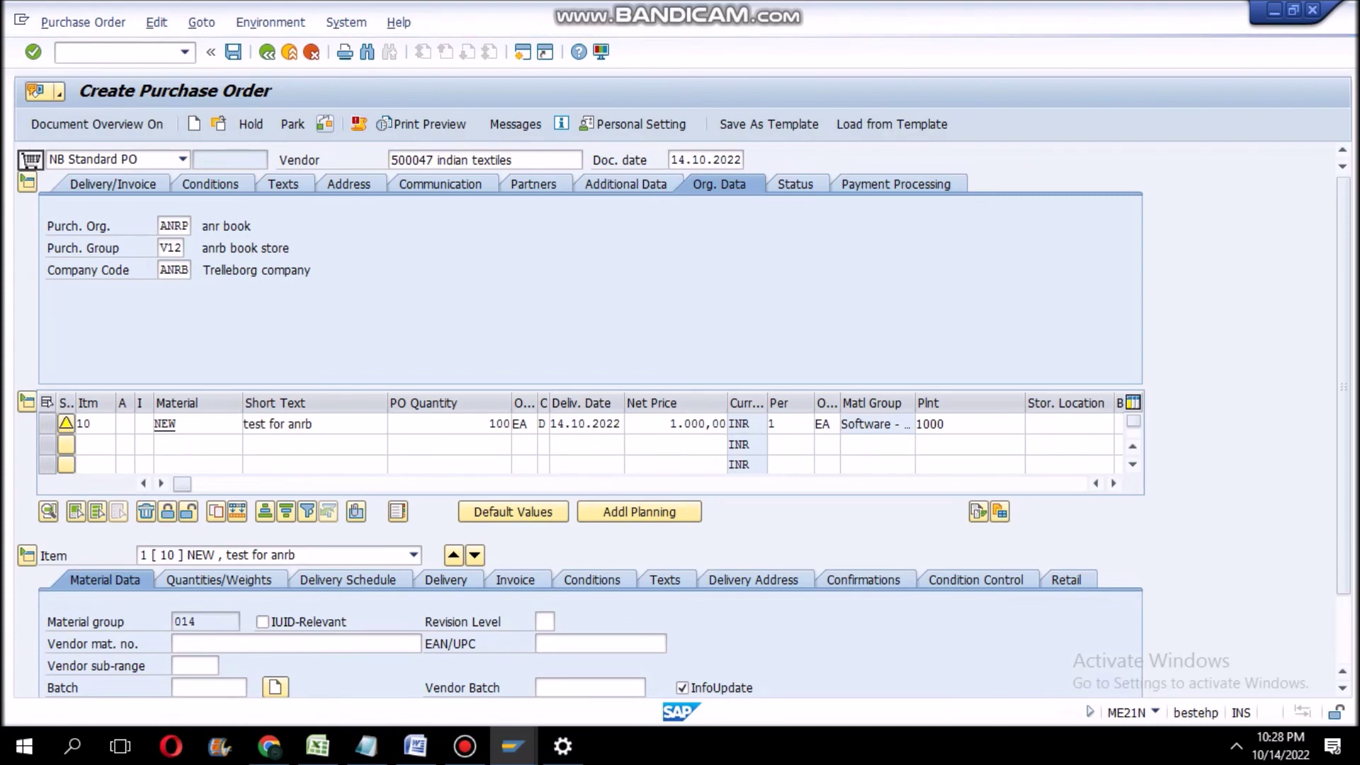
pyautogui.click(233, 53)
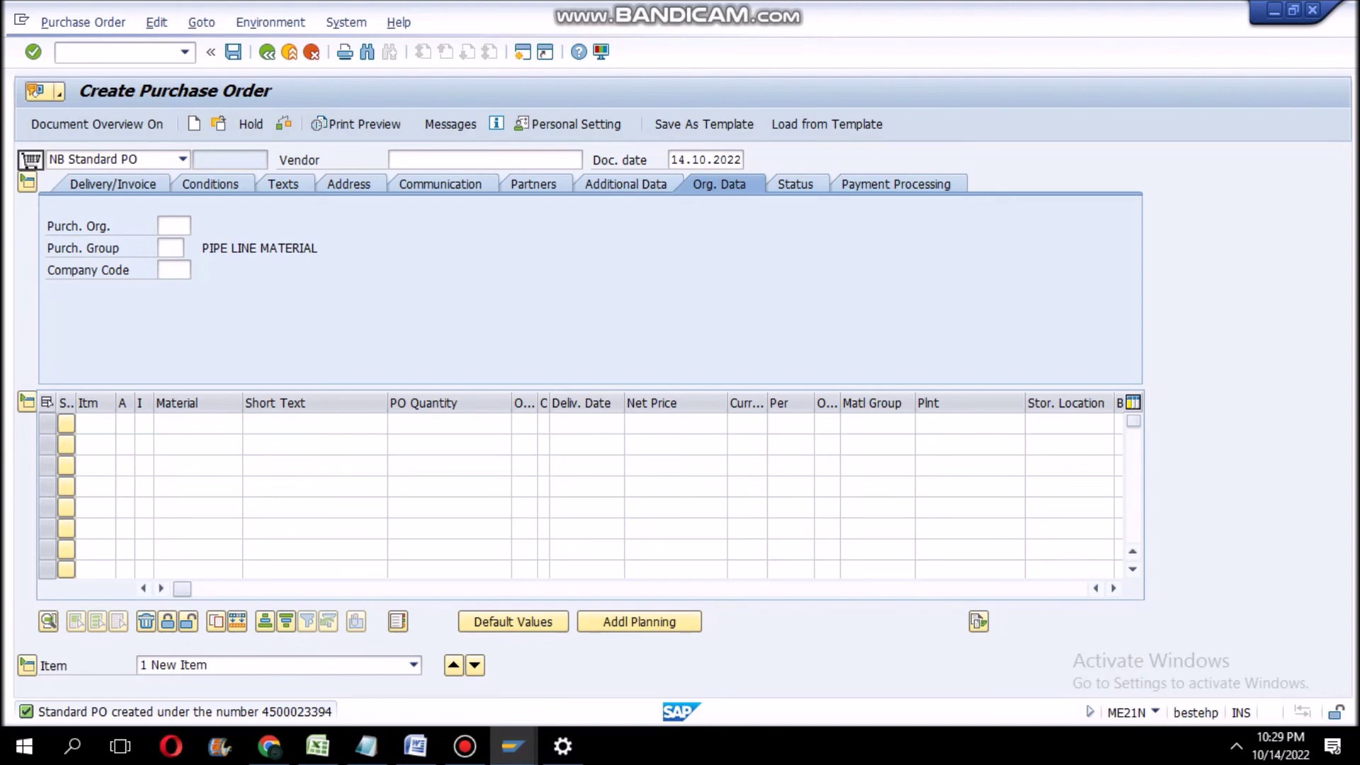
# Open the details of the purchase order creation message and copy the order number.
pyautogui.click(184, 712)
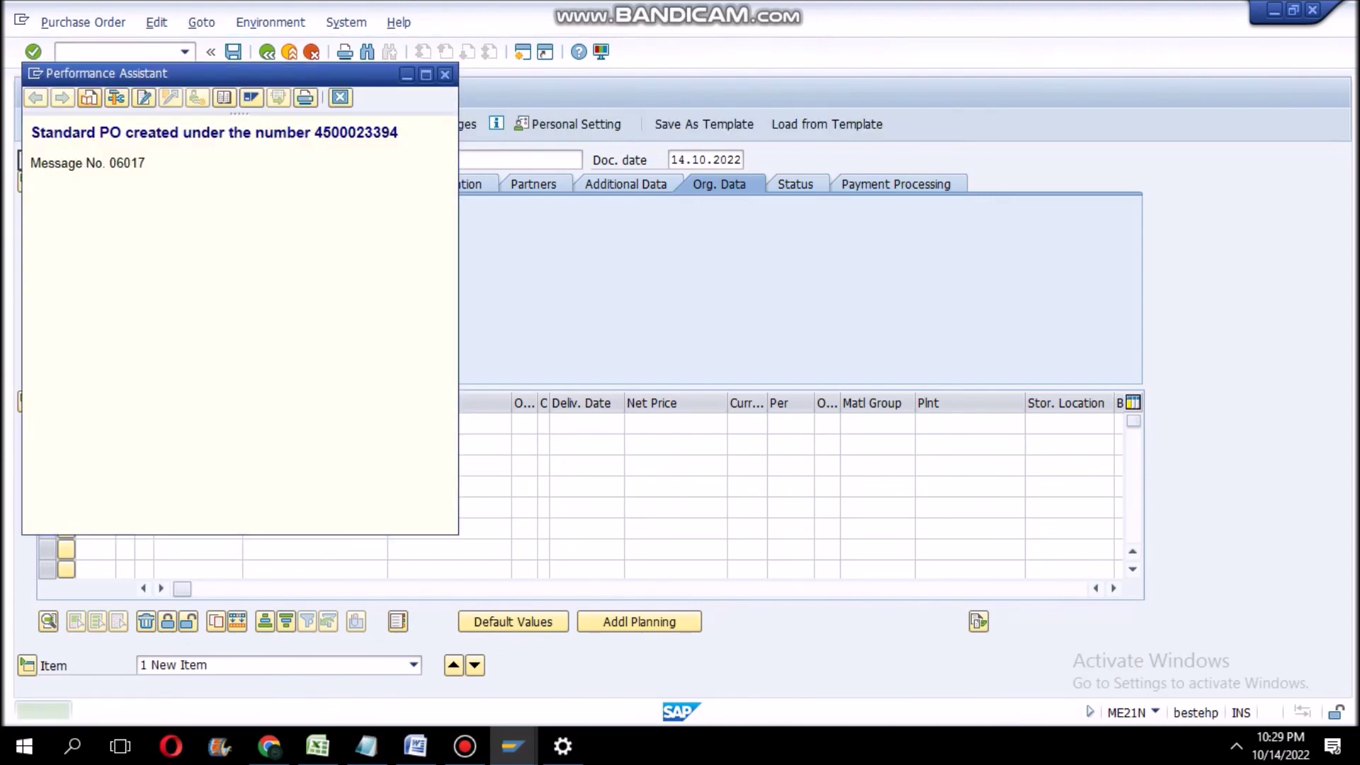
pyautogui.moveTo(399, 134); pyautogui.dragTo(314, 133)
pyautogui.hotkey('ctrl', 'c')
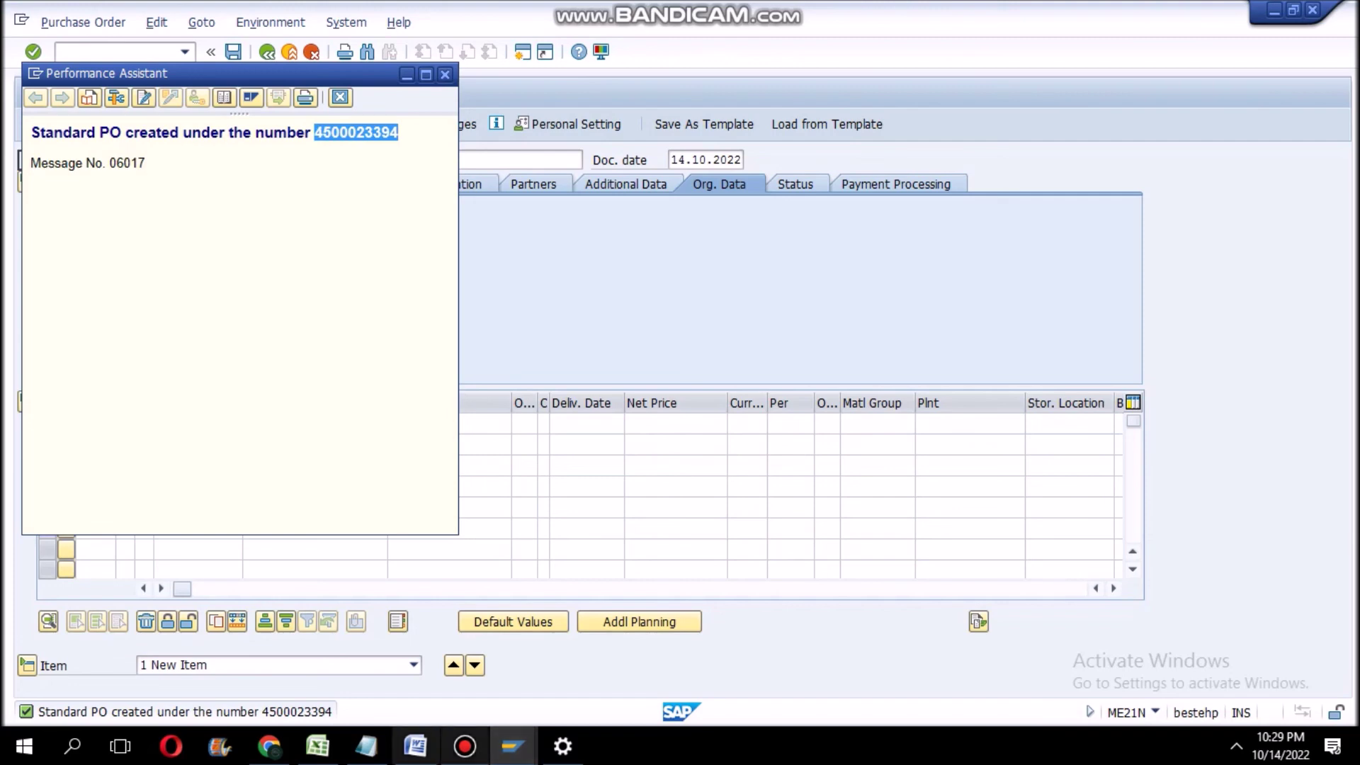
# Switch to the Word notes and paste the purchase order number on a new line below the "Enter your material type" line.
pyautogui.click(416, 745)
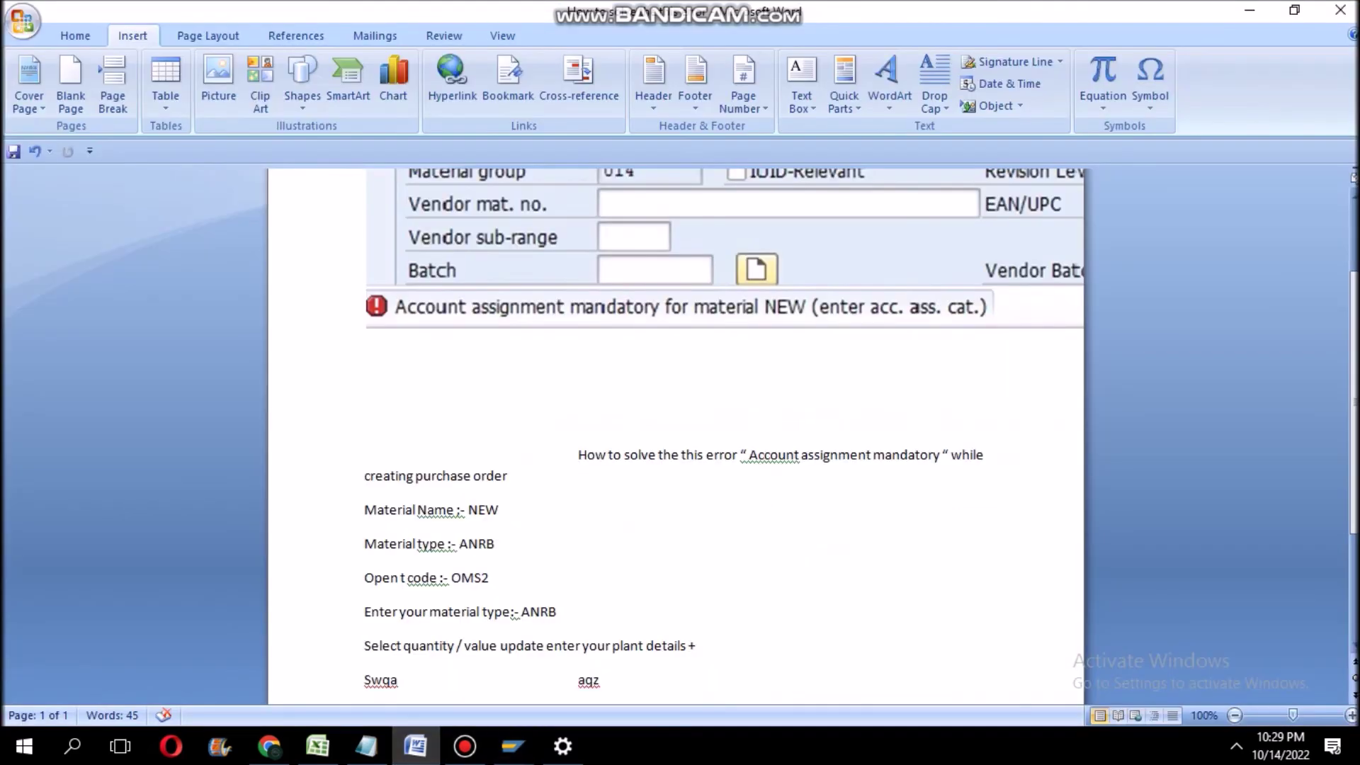
pyautogui.press('Return')
pyautogui.press('Return')
pyautogui.press('Return')
pyautogui.press('Return')
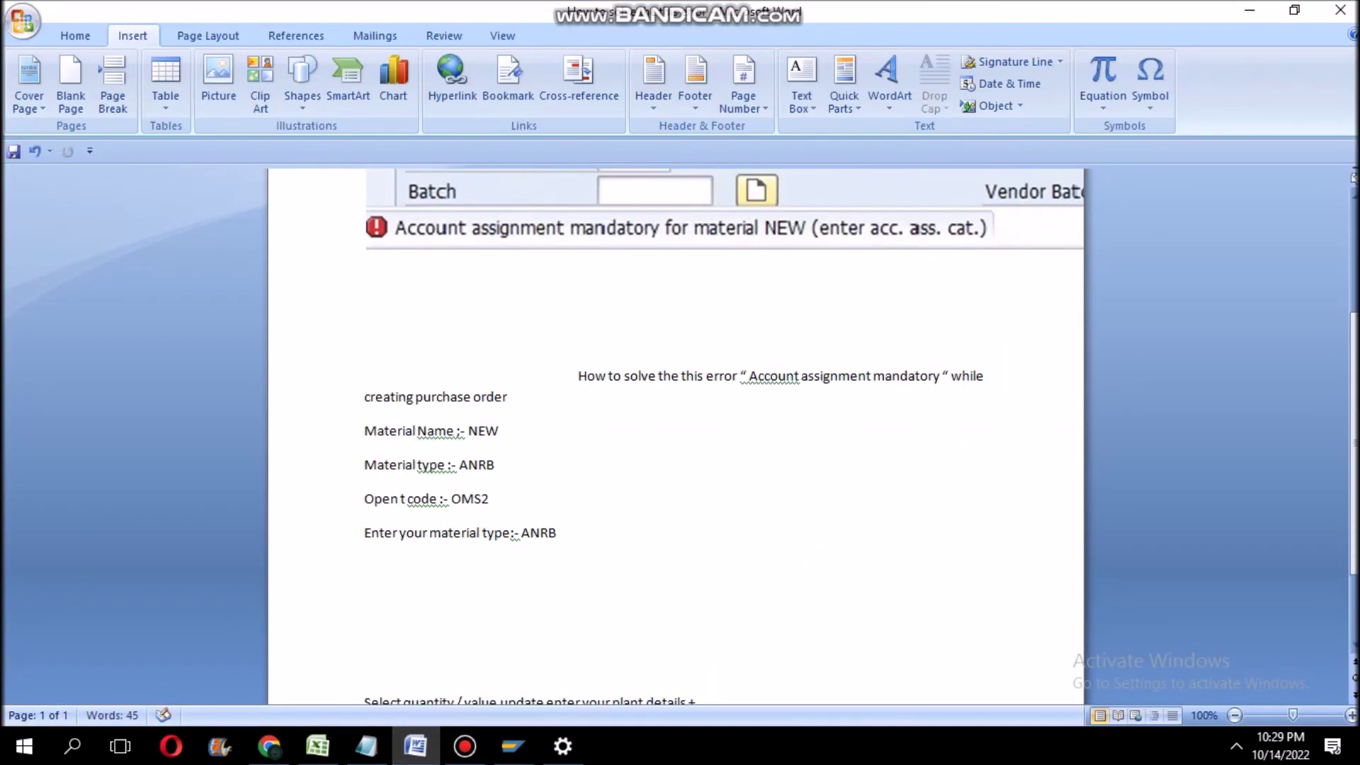
pyautogui.press('Up')
pyautogui.press('Up')
pyautogui.hotkey('ctrl', 'v')
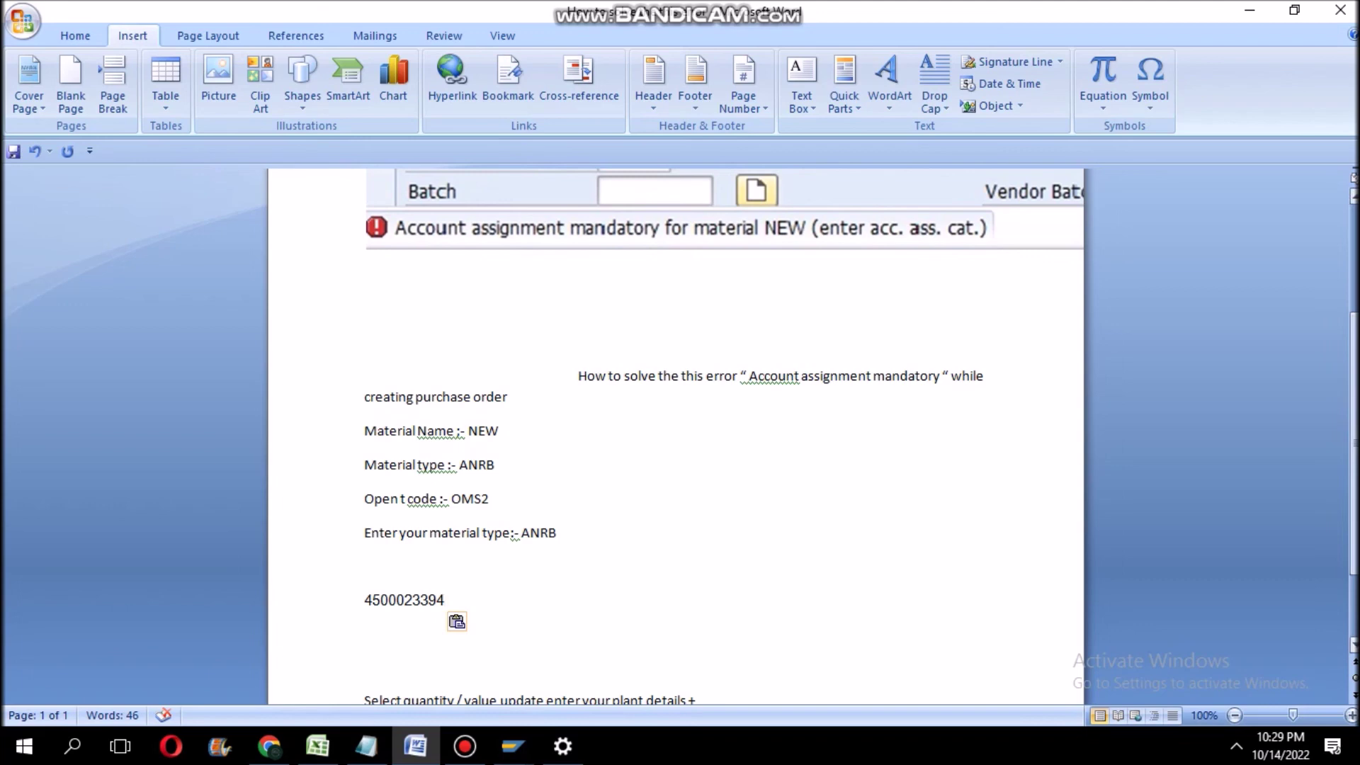
pyautogui.scroll(5, 677, 437)
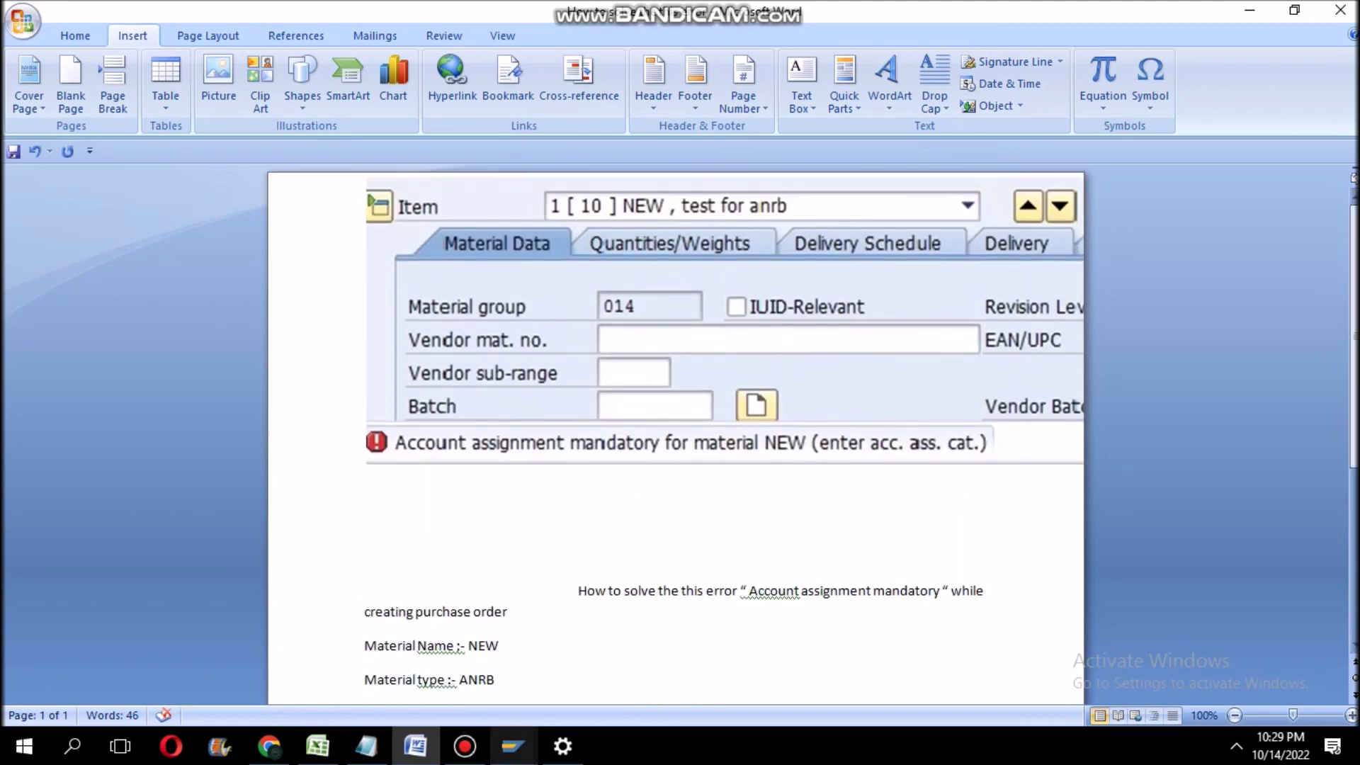
pyautogui.moveTo(512, 746)
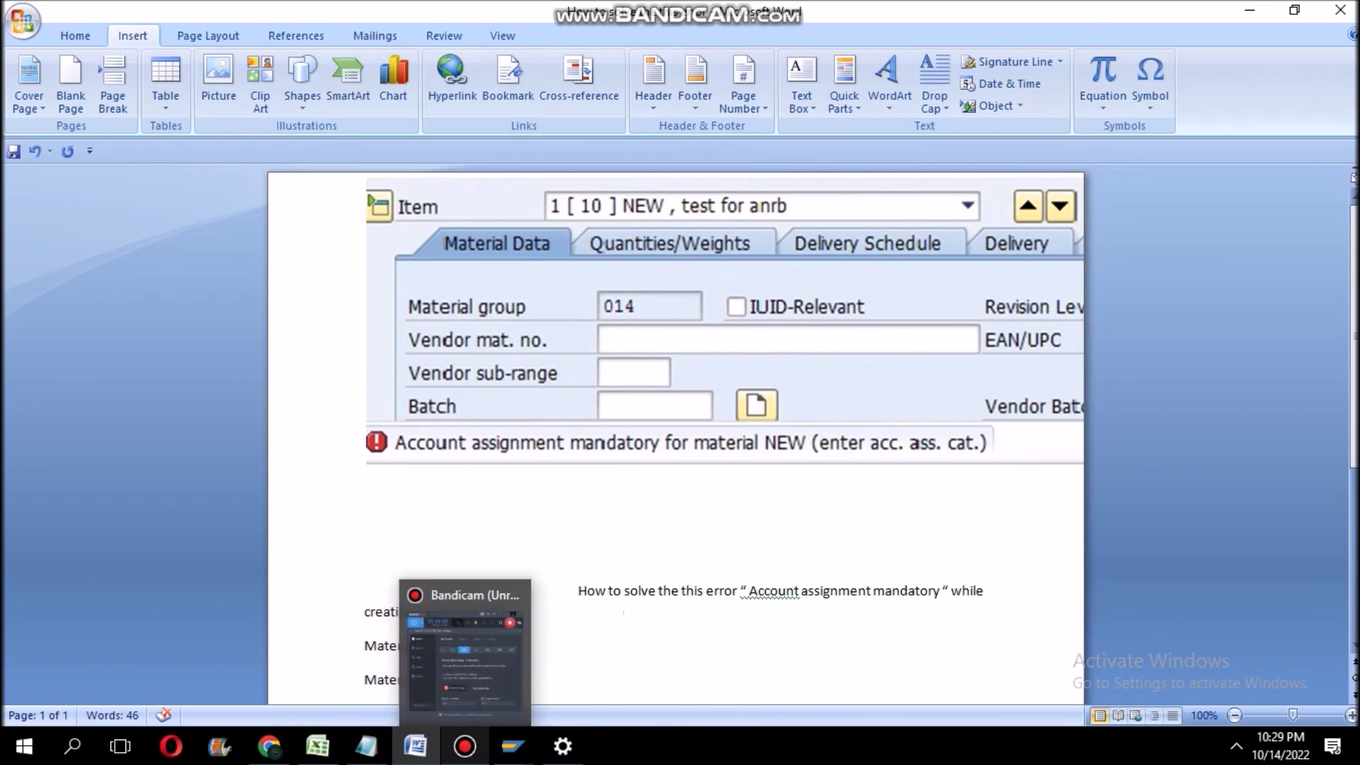
pyautogui.click(465, 746)
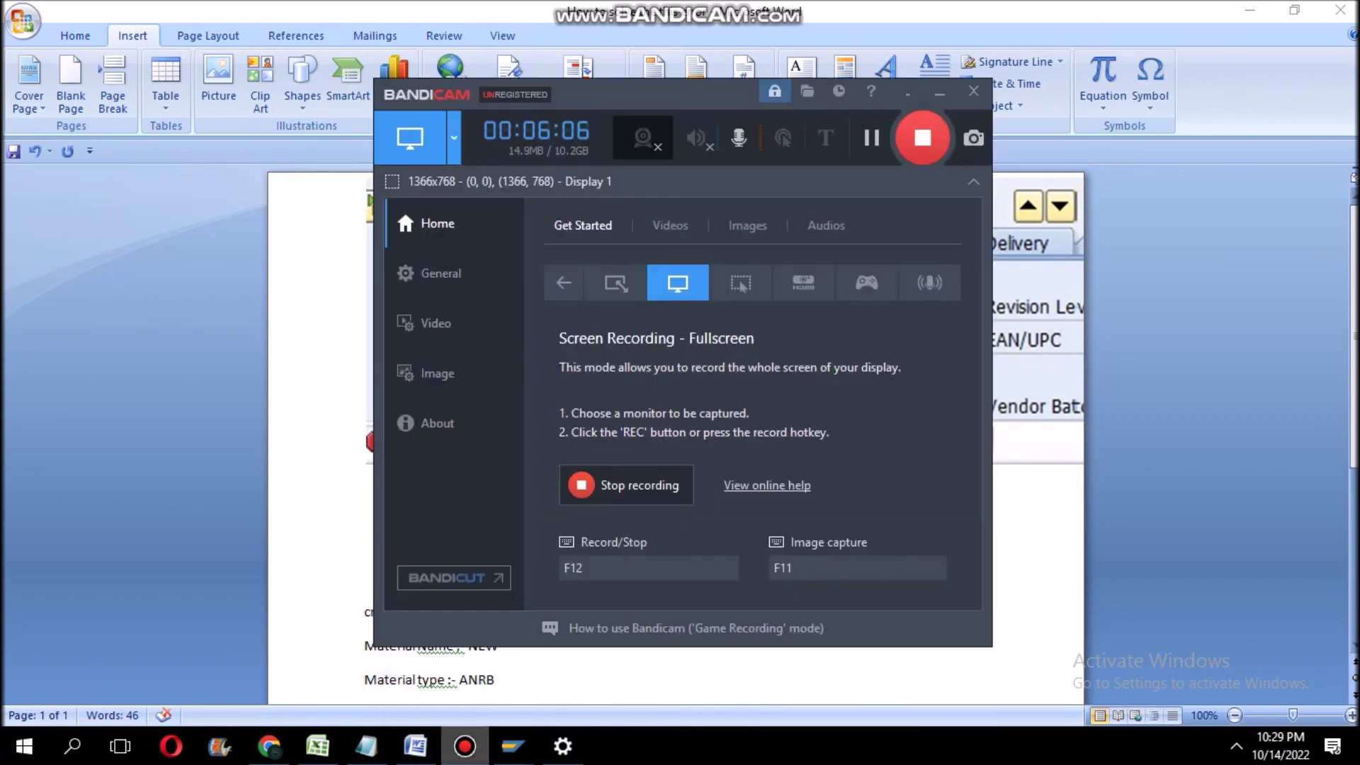